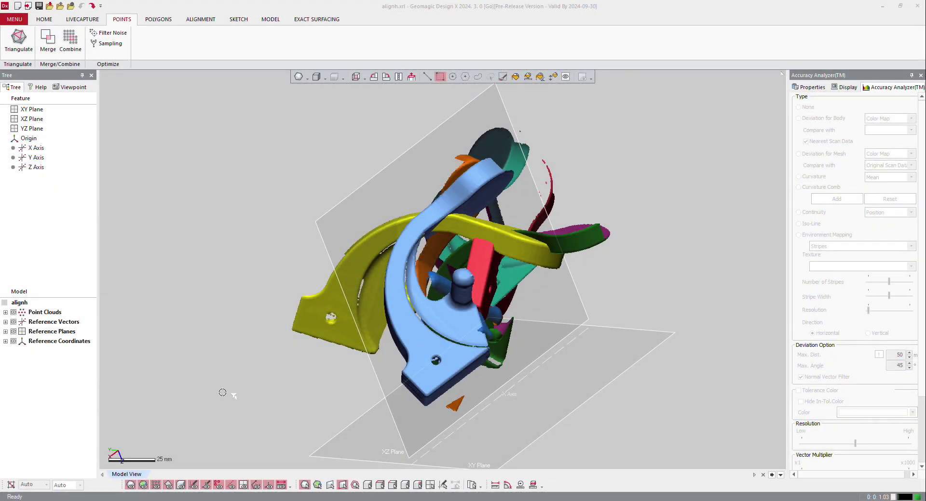
Hide the reference planes in the model view
{"action": "left_click", "coordinate": [244, 485]}
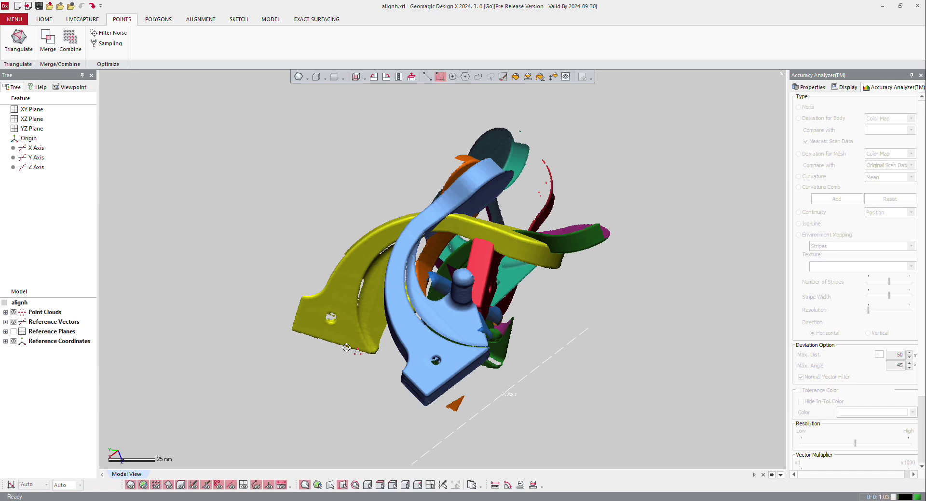
{"action": "right_click_drag", "start_coordinate": [436, 290], "coordinate": [439, 327]}
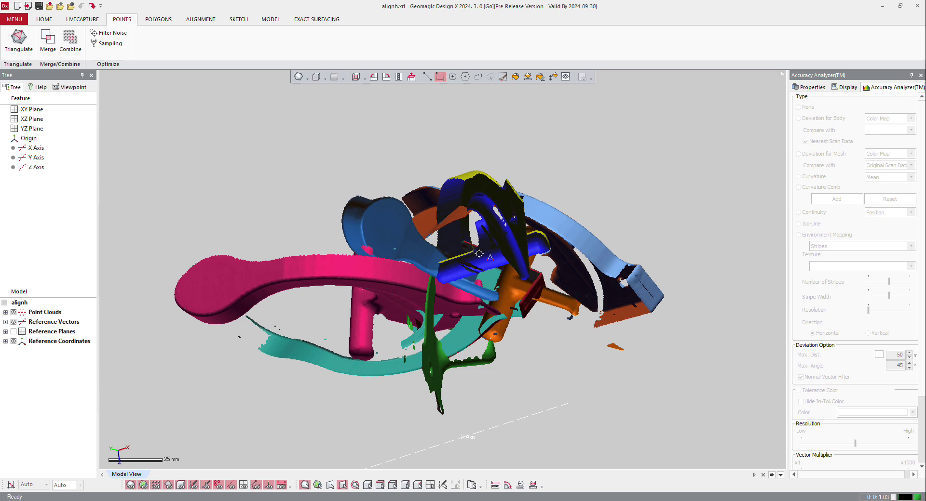
Filter noise clusters from all six point clouds, file1 to file6
{"action": "left_click", "coordinate": [114, 34]}
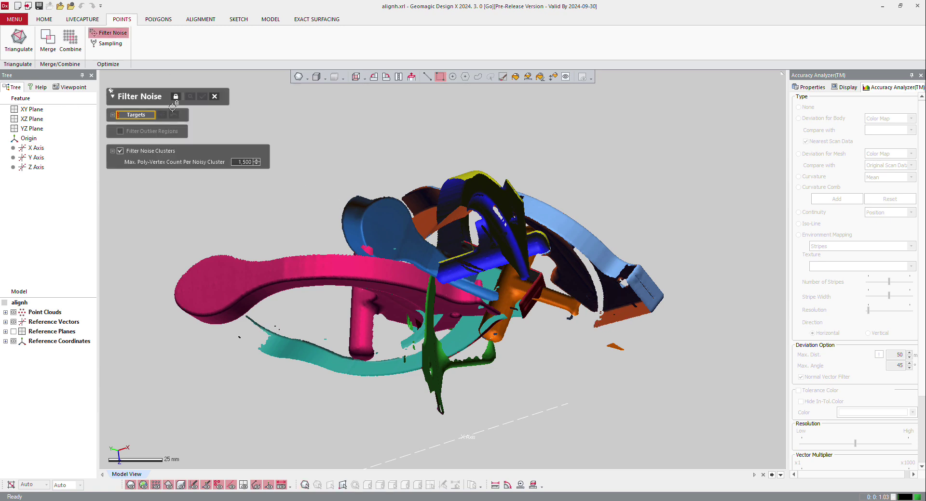
{"action": "key", "text": "ctrl+a"}
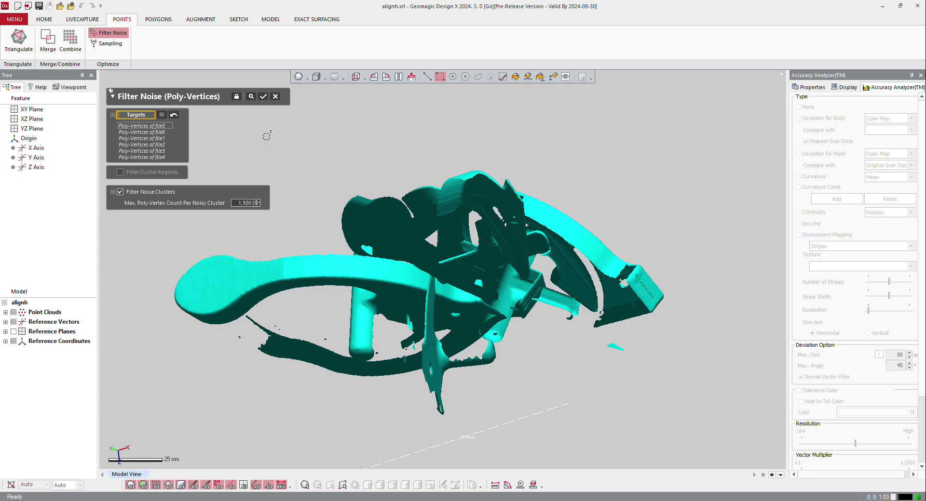
{"action": "left_click", "coordinate": [251, 97]}
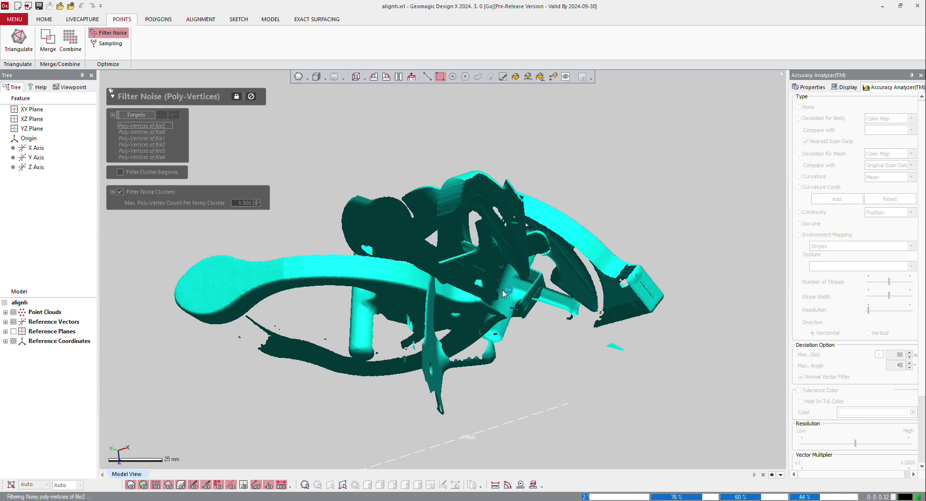
{"action": "right_click_drag", "start_coordinate": [419, 252], "coordinate": [256, 117]}
{"action": "left_click", "coordinate": [251, 95]}
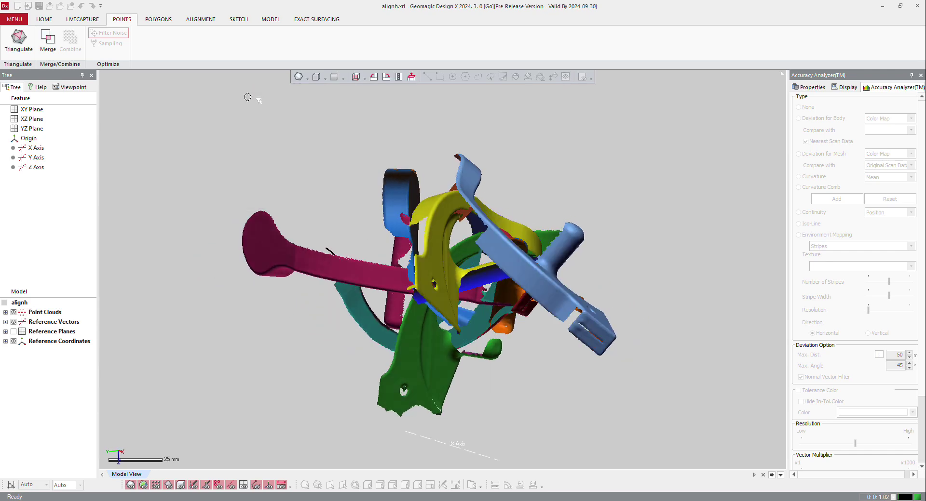
Start Align Between Scan Data with the Local Based On Picked Point method, using file1 as reference and file2 as moving scan
{"action": "right_click_drag", "start_coordinate": [426, 240], "coordinate": [399, 263]}
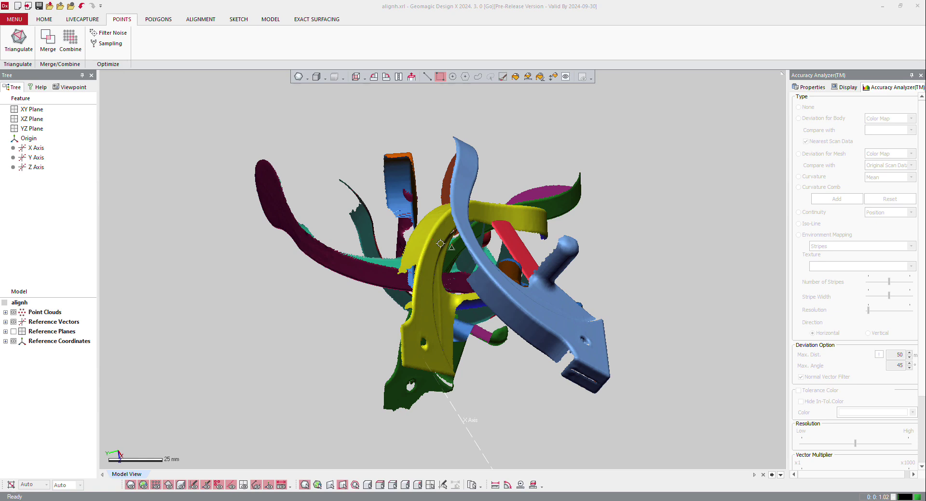
{"action": "left_click", "coordinate": [195, 18]}
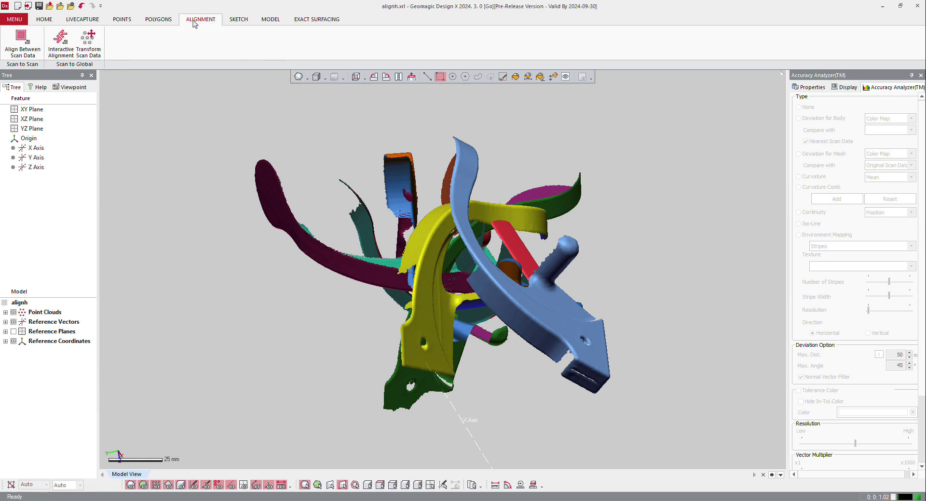
{"action": "left_click", "coordinate": [30, 39]}
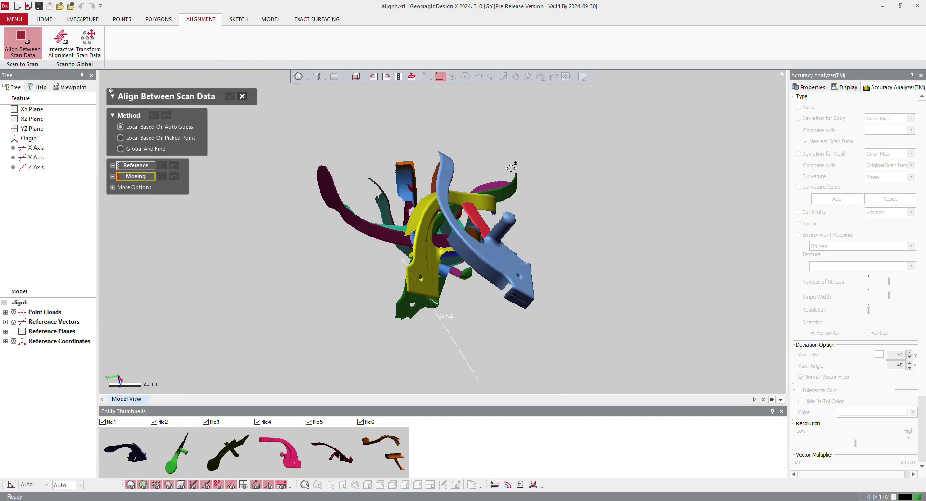
{"action": "right_click_drag", "start_coordinate": [511, 169], "coordinate": [467, 212]}
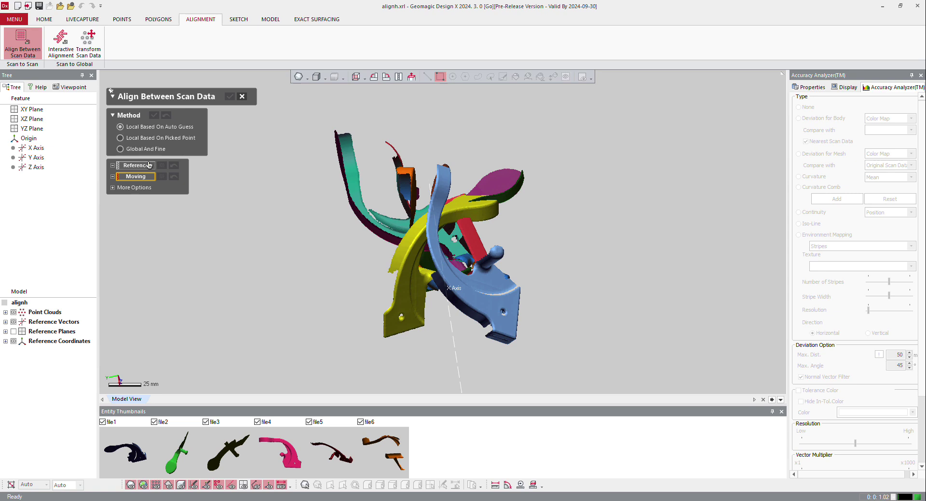
{"action": "left_click", "coordinate": [151, 139]}
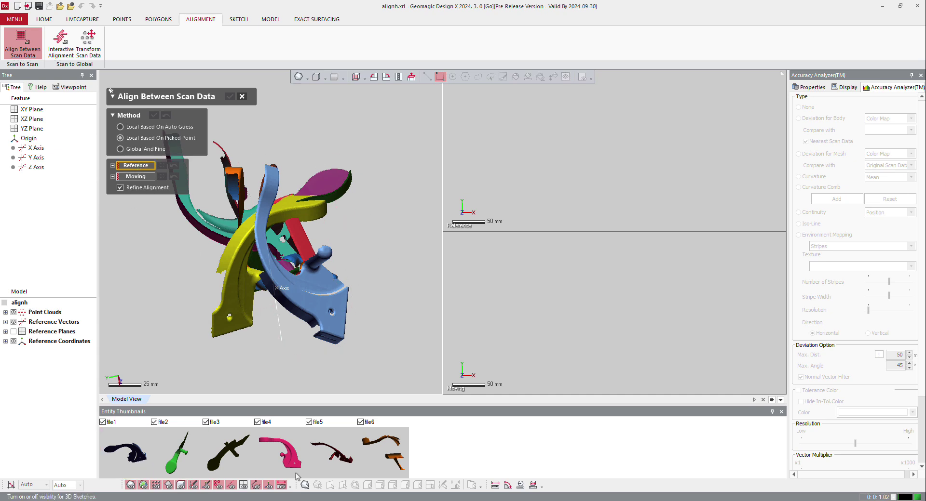
{"action": "left_click", "coordinate": [143, 443]}
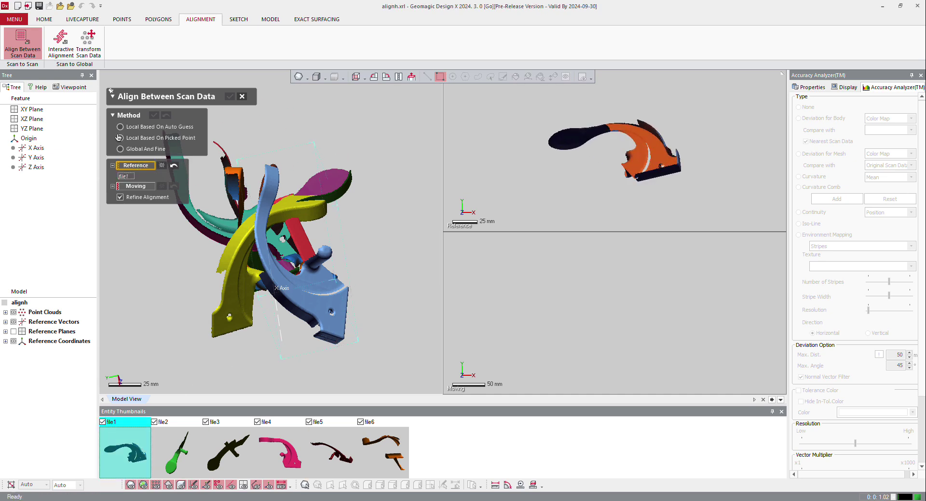
{"action": "left_click", "coordinate": [138, 187]}
{"action": "left_click", "coordinate": [177, 451]}
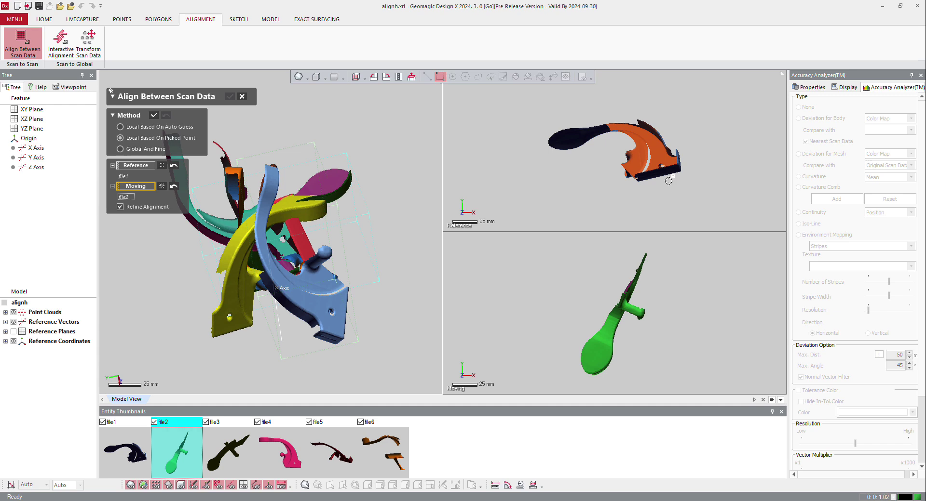
Align file2 to file1 using three matching point pairs on the base near the hole, the peg end and the arm's far end
{"action": "right_click_drag", "start_coordinate": [525, 149], "coordinate": [590, 144]}
{"action": "right_click_drag", "start_coordinate": [610, 330], "coordinate": [549, 315]}
{"action": "left_click", "coordinate": [567, 328]}
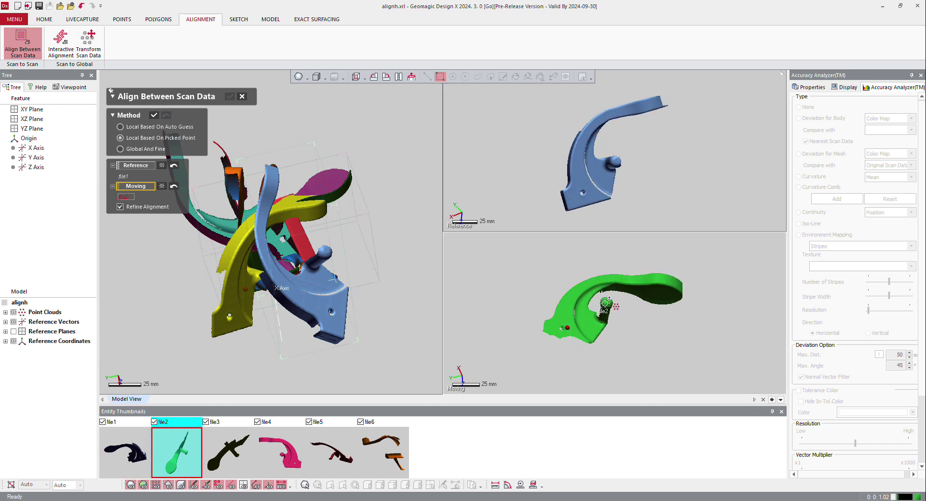
{"action": "left_click", "coordinate": [660, 282]}
{"action": "left_click", "coordinate": [588, 194]}
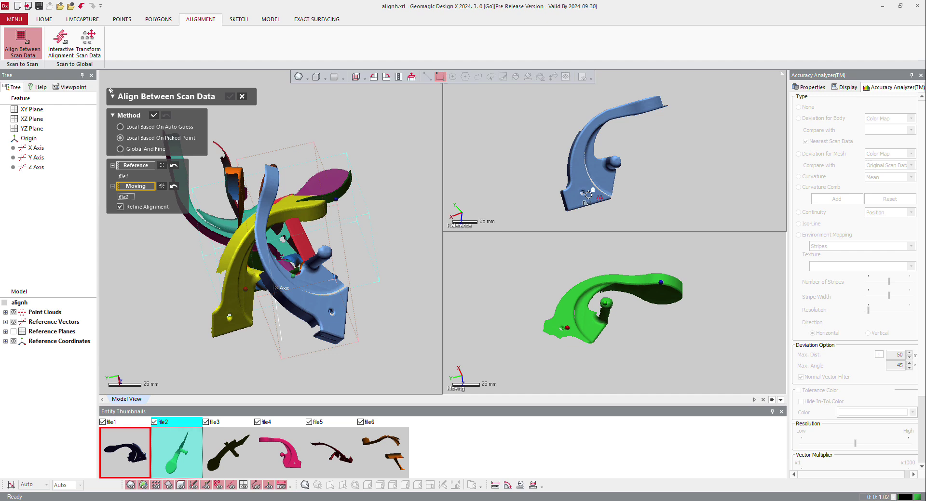
{"action": "left_click", "coordinate": [613, 162]}
{"action": "left_click", "coordinate": [647, 109]}
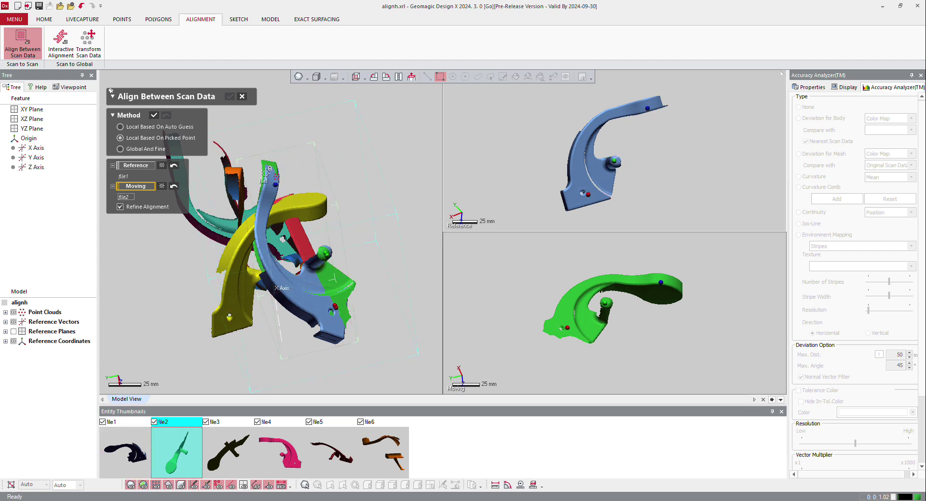
{"action": "left_click", "coordinate": [155, 116]}
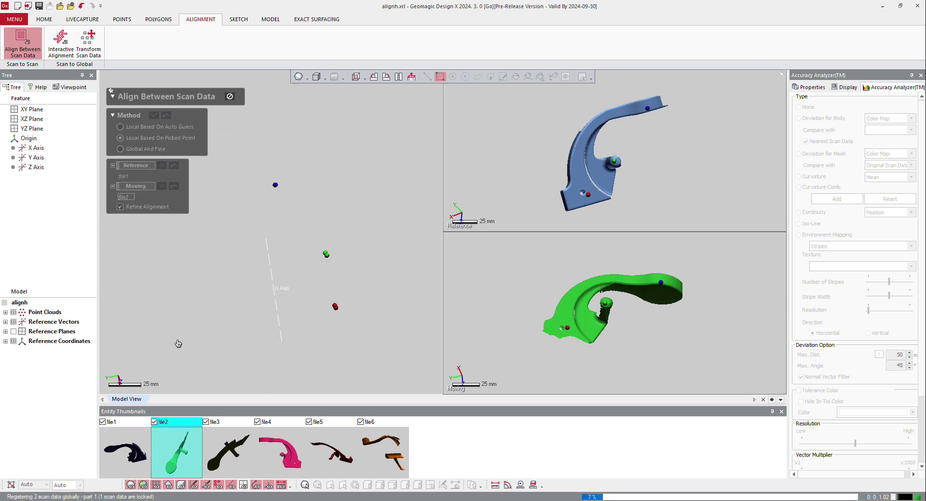
Align file3 to the reference scans with matching points on the base beside the hole, the peg tip and the arm's end
{"action": "left_click", "coordinate": [222, 460]}
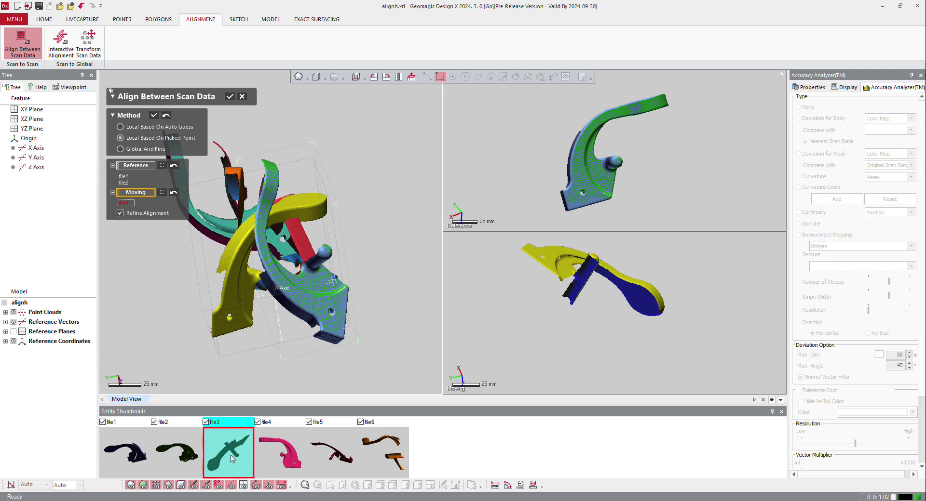
{"action": "right_click_drag", "start_coordinate": [560, 275], "coordinate": [568, 354]}
{"action": "left_click", "coordinate": [570, 350]}
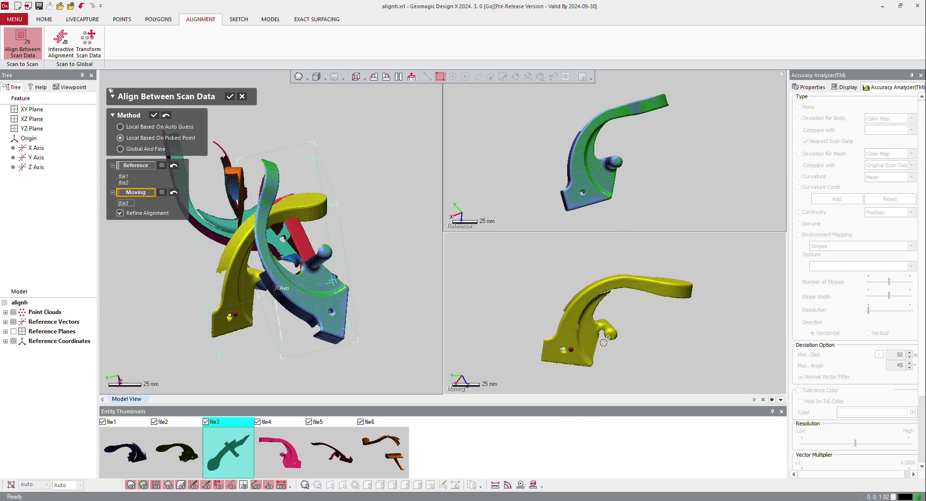
{"action": "left_click", "coordinate": [610, 336]}
{"action": "left_click", "coordinate": [674, 298]}
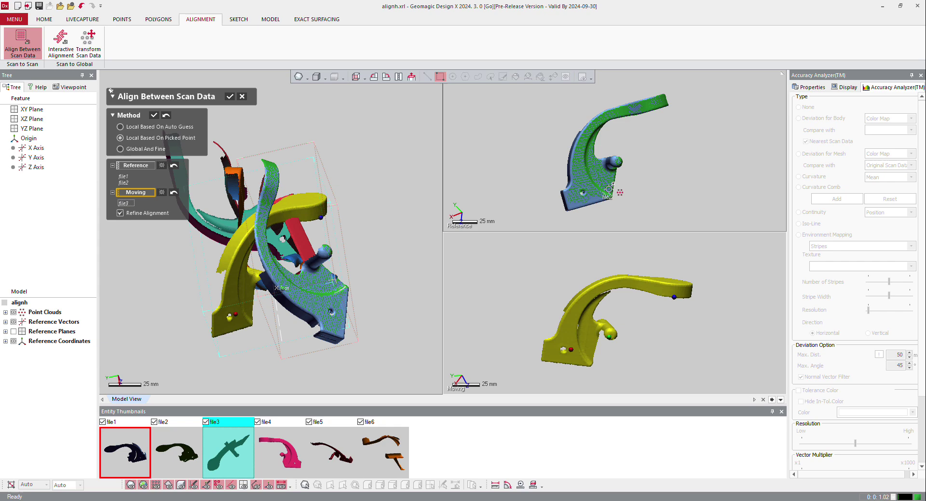
{"action": "left_click", "coordinate": [592, 188]}
{"action": "left_click", "coordinate": [615, 160]}
{"action": "left_click", "coordinate": [652, 106]}
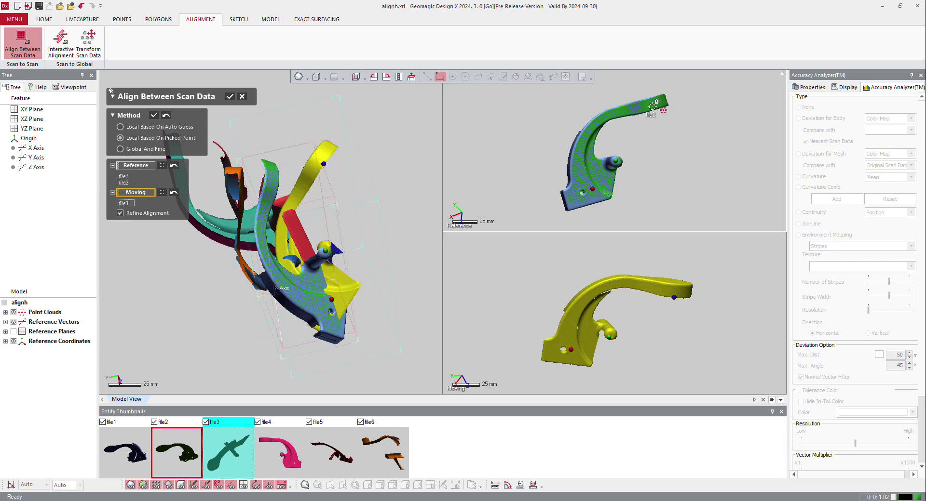
{"action": "left_click", "coordinate": [154, 116]}
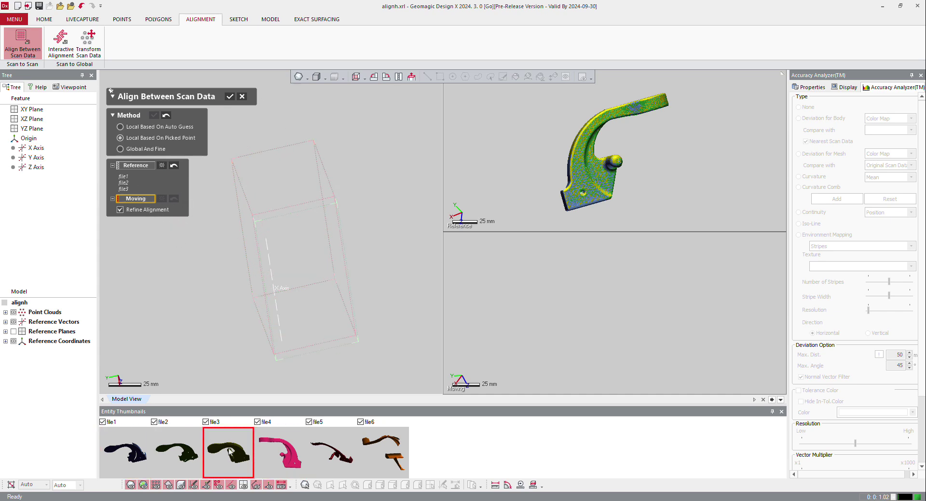
Align file4 to the reference scans with matching points at both ends of the cross peg and on the rounded paddle
{"action": "left_click", "coordinate": [279, 450]}
{"action": "right_click_drag", "start_coordinate": [612, 261], "coordinate": [690, 374]}
{"action": "right_click_drag", "start_coordinate": [589, 149], "coordinate": [615, 126]}
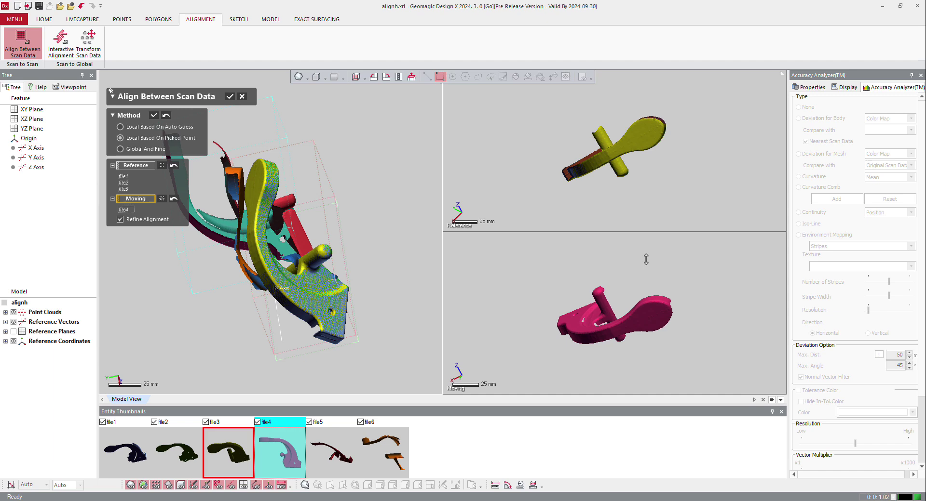
{"action": "right_click_drag", "start_coordinate": [602, 324], "coordinate": [581, 294]}
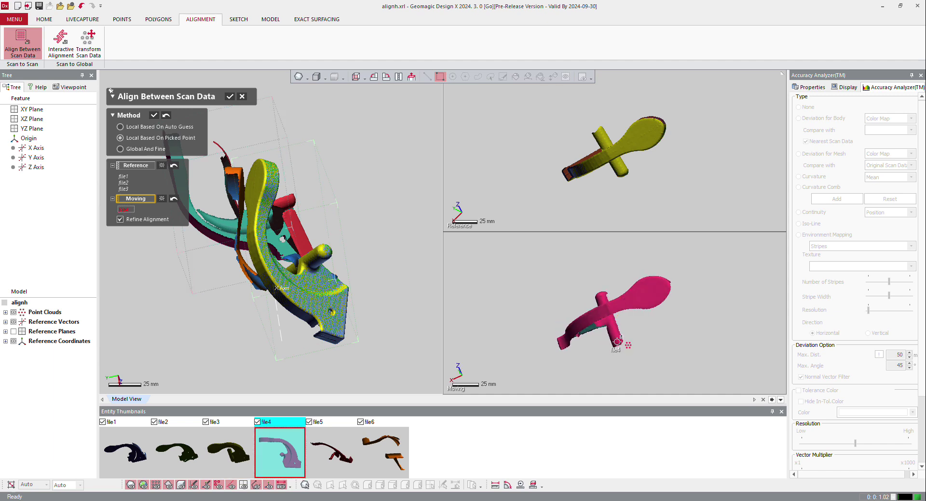
{"action": "left_click", "coordinate": [602, 294]}
{"action": "left_click", "coordinate": [667, 287]}
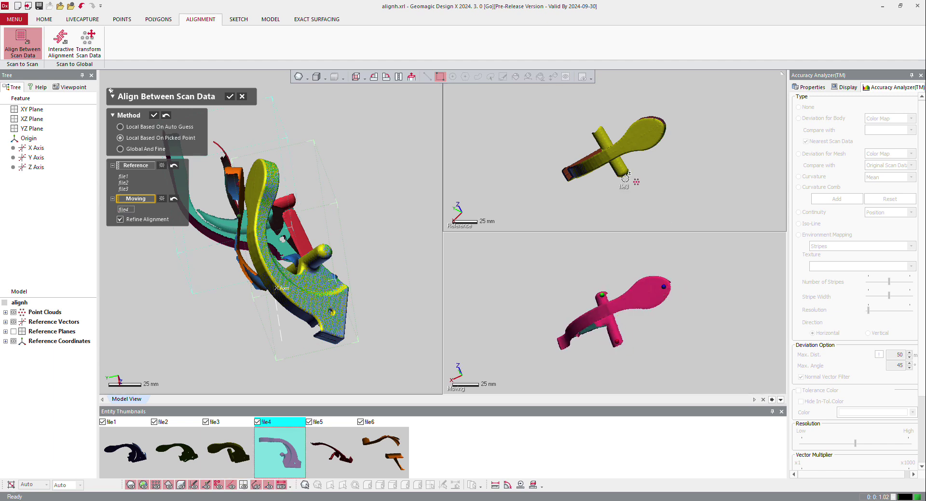
{"action": "left_click", "coordinate": [621, 171]}
{"action": "left_click", "coordinate": [598, 131]}
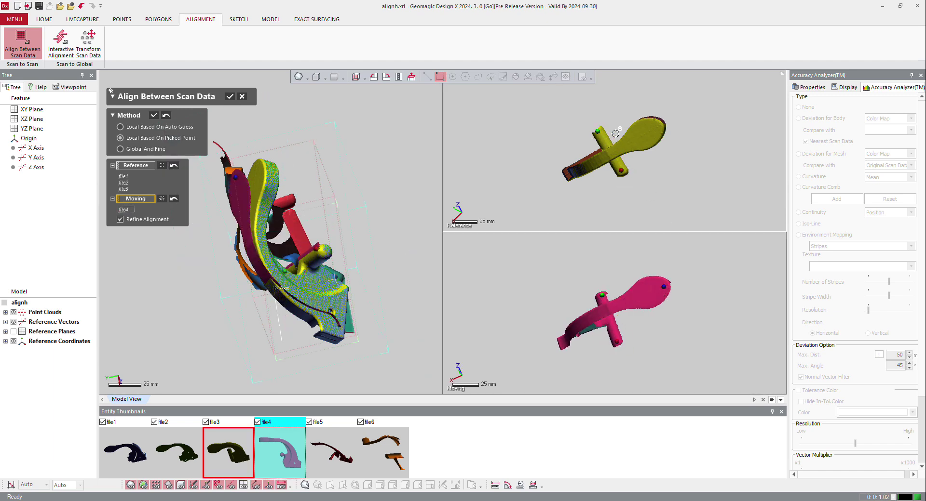
{"action": "left_click", "coordinate": [654, 127]}
{"action": "left_click", "coordinate": [155, 116]}
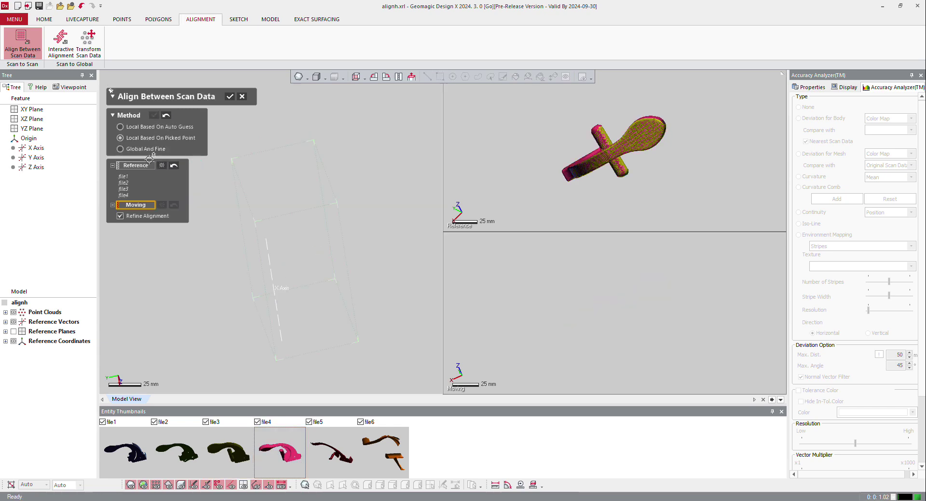
Align file5 to the reference scans with matching points on the base near the hole, the peg end and the arm tip
{"action": "left_click", "coordinate": [326, 461]}
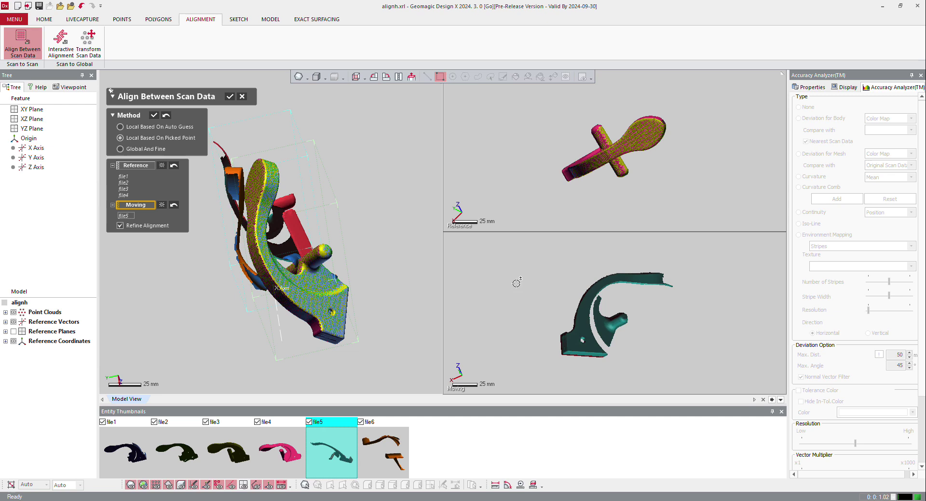
{"action": "right_click_drag", "start_coordinate": [579, 302], "coordinate": [716, 321]}
{"action": "right_click_drag", "start_coordinate": [609, 305], "coordinate": [714, 304]}
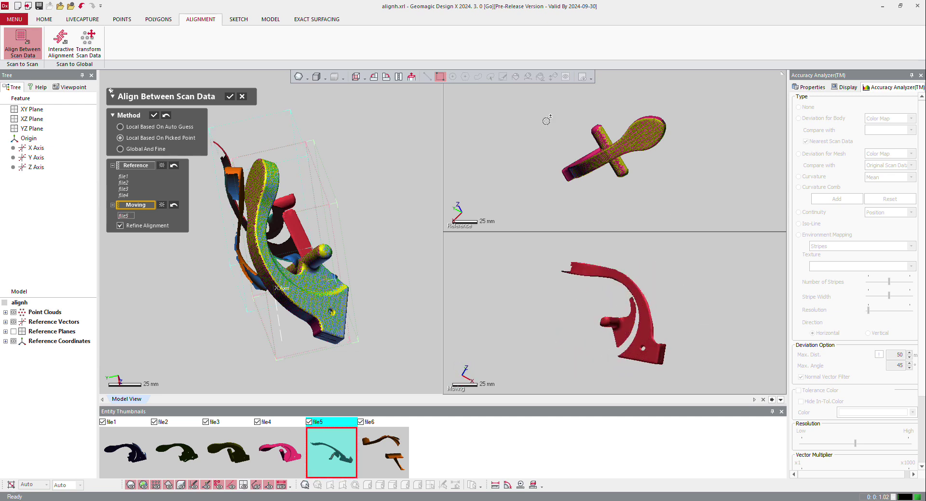
{"action": "right_click_drag", "start_coordinate": [612, 165], "coordinate": [593, 145]}
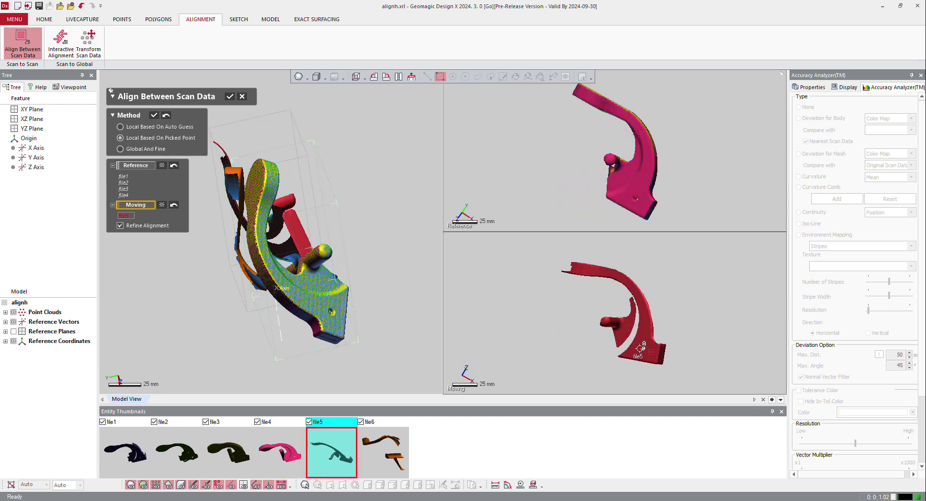
{"action": "left_click", "coordinate": [604, 316]}
{"action": "left_click", "coordinate": [576, 266]}
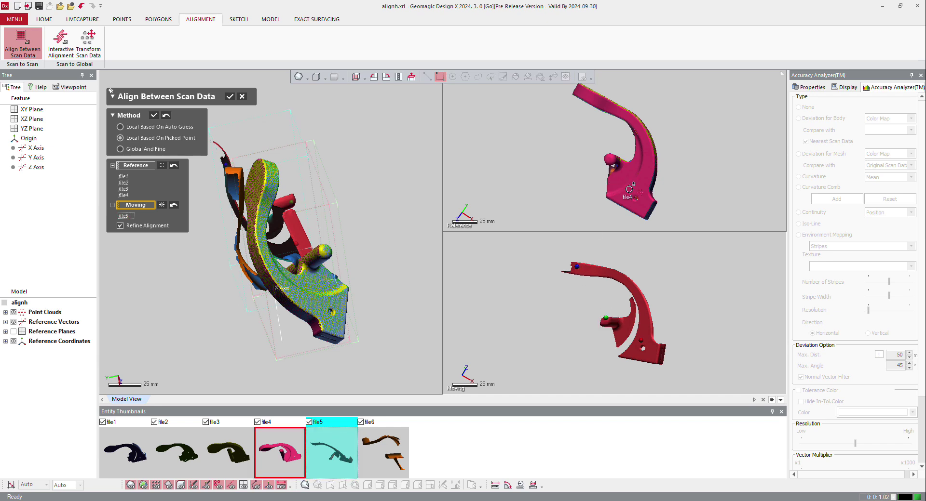
{"action": "left_click", "coordinate": [632, 196]}
{"action": "left_click", "coordinate": [611, 157]}
{"action": "left_click", "coordinate": [582, 95]}
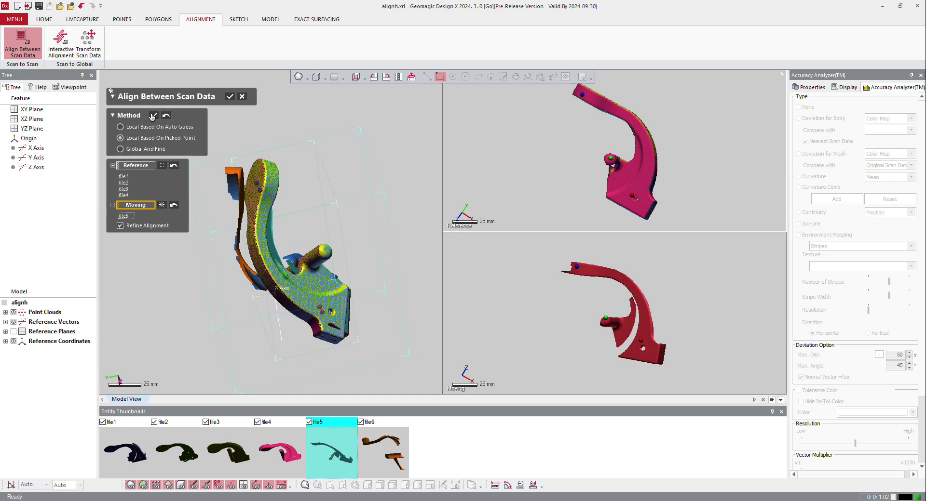
{"action": "left_click", "coordinate": [153, 115]}
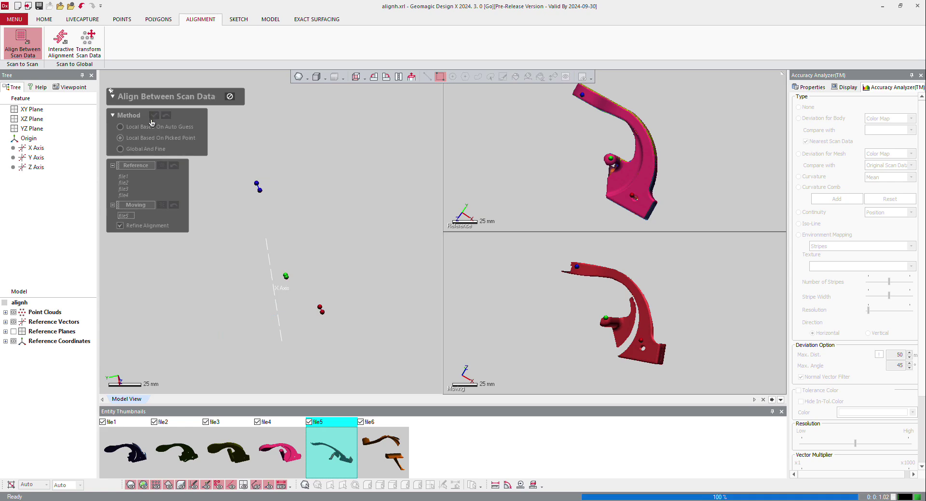
Align file6 to the reference scans with matching points at both ends of the cross peg and on the rounded paddle
{"action": "left_click", "coordinate": [395, 463]}
{"action": "right_click_drag", "start_coordinate": [597, 326], "coordinate": [579, 283]}
{"action": "right_click_drag", "start_coordinate": [615, 207], "coordinate": [619, 163]}
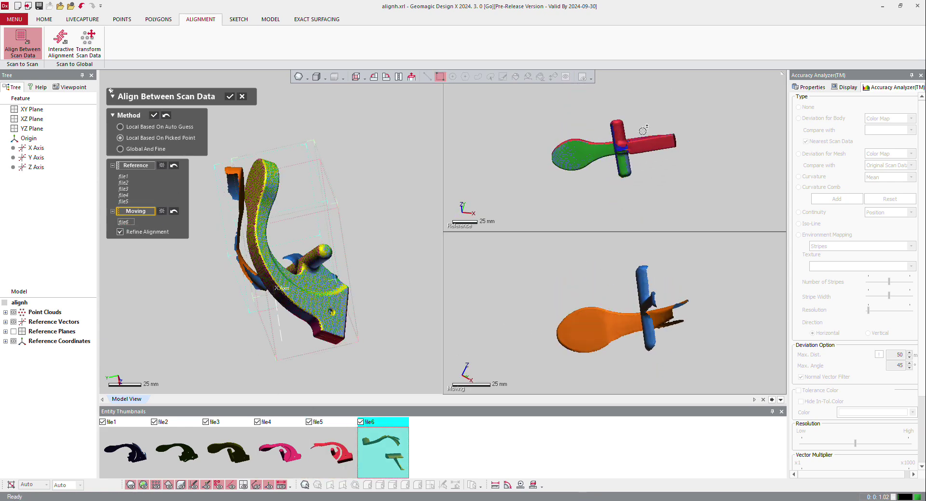
{"action": "left_click", "coordinate": [622, 164]}
{"action": "left_click", "coordinate": [622, 128]}
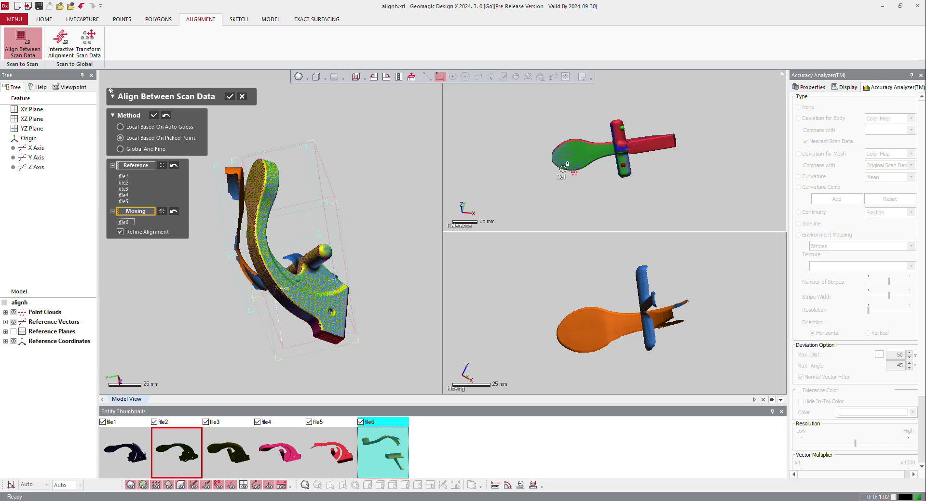
{"action": "left_click", "coordinate": [558, 157]}
{"action": "left_click", "coordinate": [649, 335]}
{"action": "left_click", "coordinate": [645, 273]}
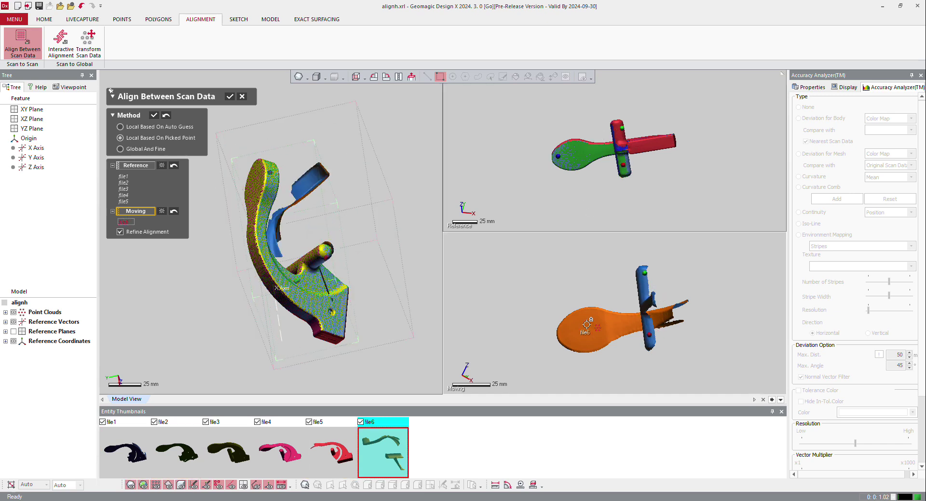
{"action": "left_click", "coordinate": [571, 334]}
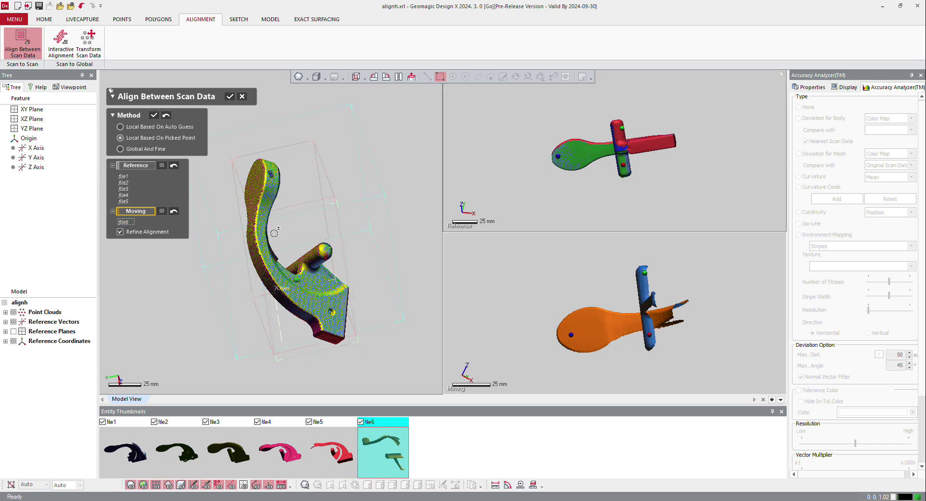
{"action": "left_click", "coordinate": [153, 117]}
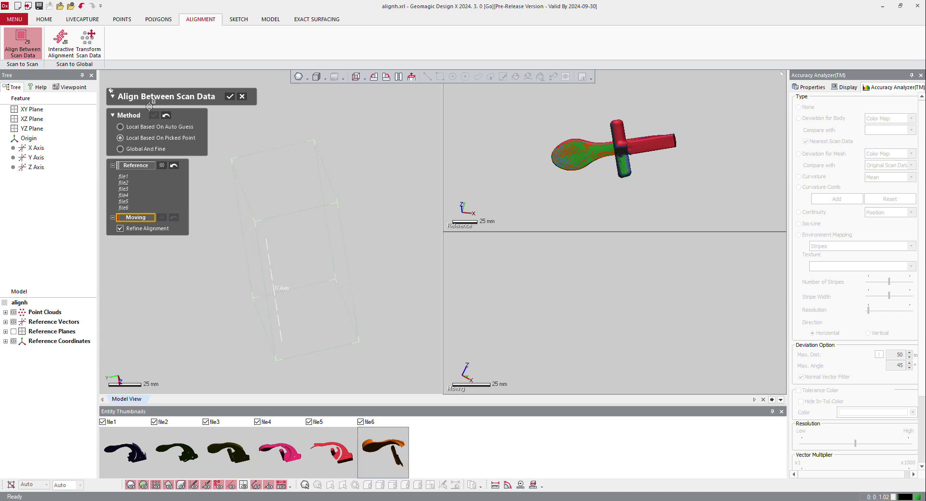
Refine the alignment of all six scans together using the Global And Fine method
{"action": "right_click_drag", "start_coordinate": [572, 207], "coordinate": [576, 302]}
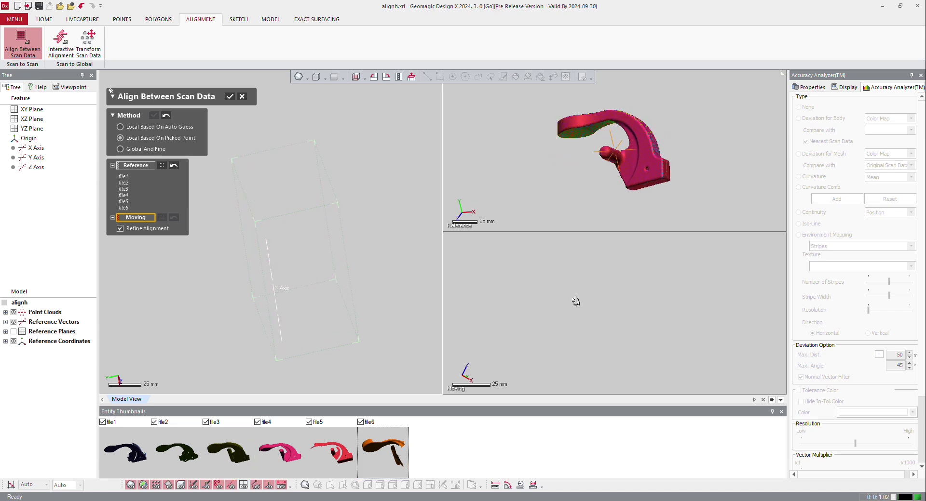
{"action": "left_click", "coordinate": [120, 149]}
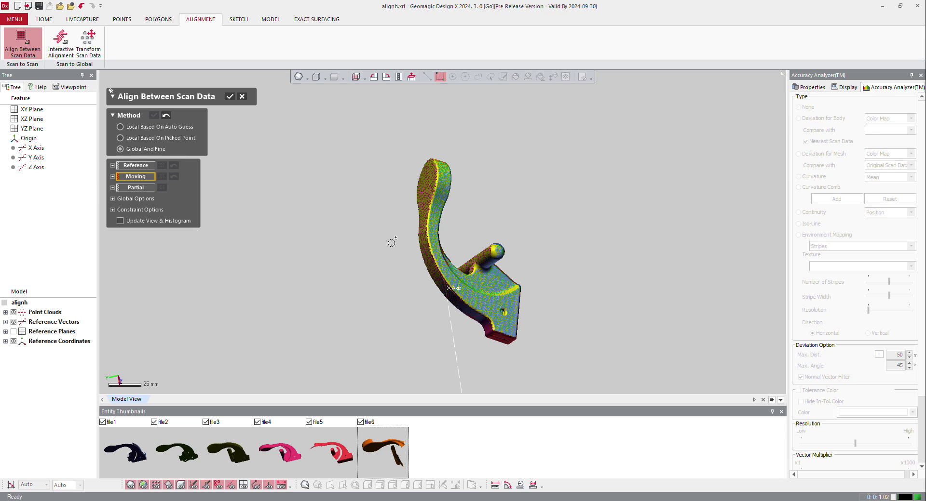
{"action": "key", "text": "ctrl+a"}
{"action": "left_click", "coordinate": [155, 116]}
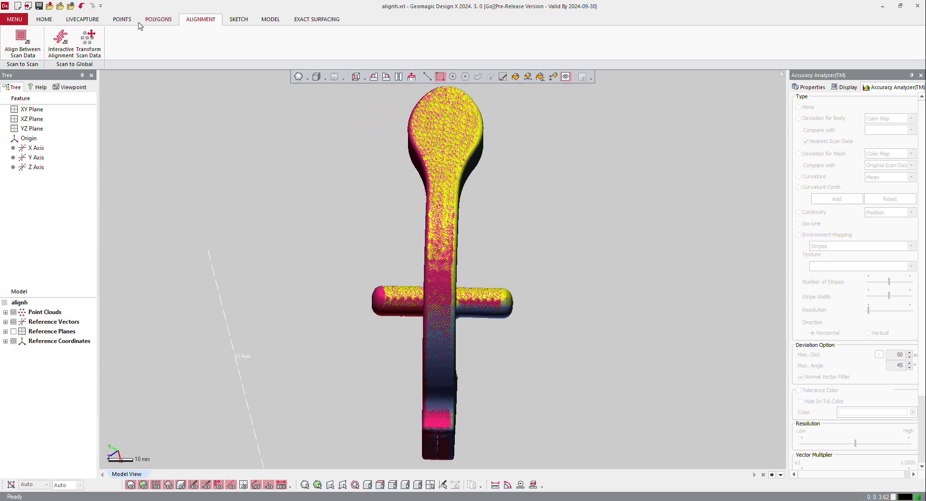
Combine all six aligned point clouds into one, removing the overlap regions
{"action": "left_click", "coordinate": [123, 19]}
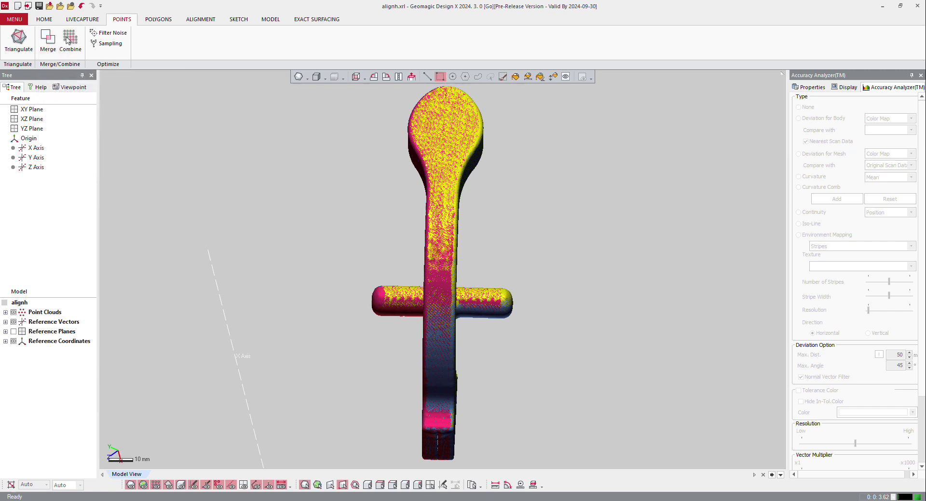
{"action": "left_click", "coordinate": [70, 39]}
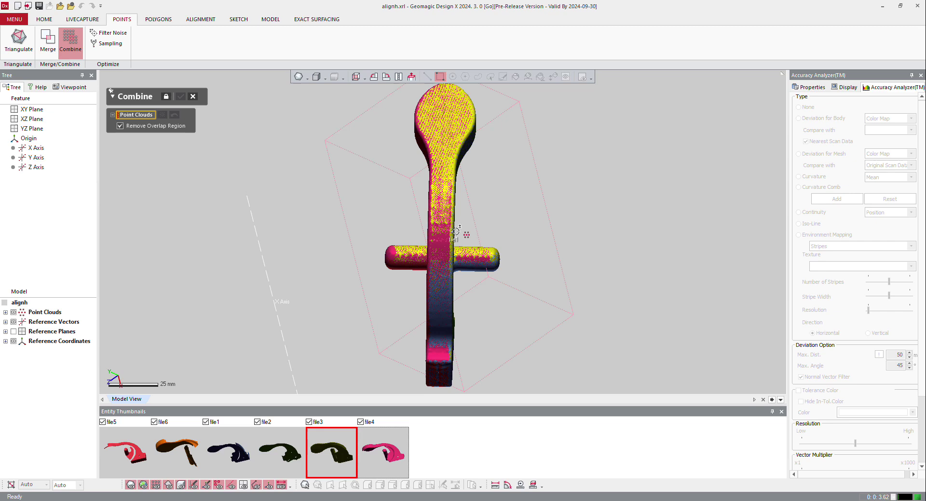
{"action": "key", "text": "ctrl+a"}
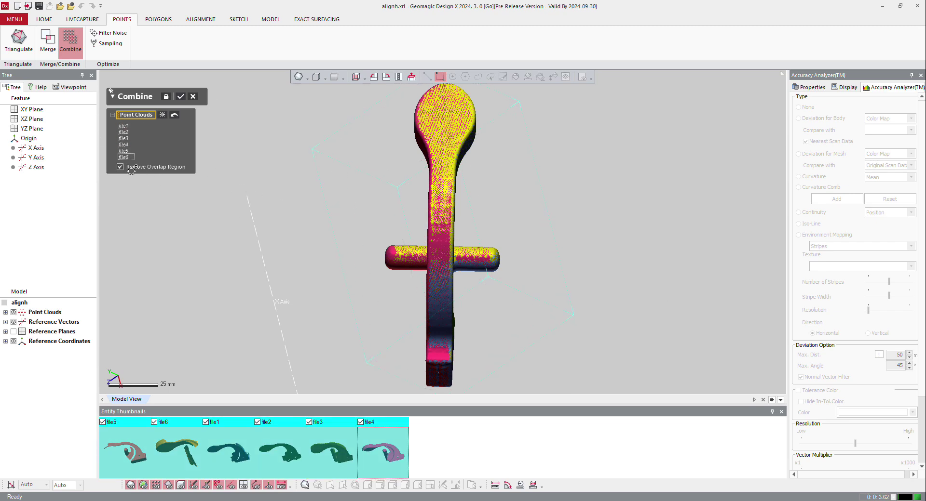
{"action": "left_click", "coordinate": [182, 96]}
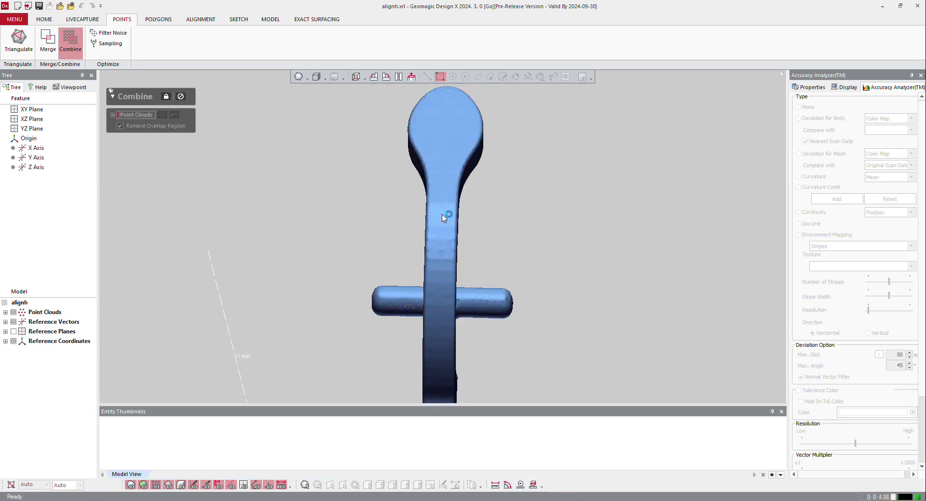
Triangulate the combined point cloud with Mesh Construction, using a scanner accuracy of 0.05 mm and noise reduction
{"action": "right_click_drag", "start_coordinate": [473, 269], "coordinate": [285, 221]}
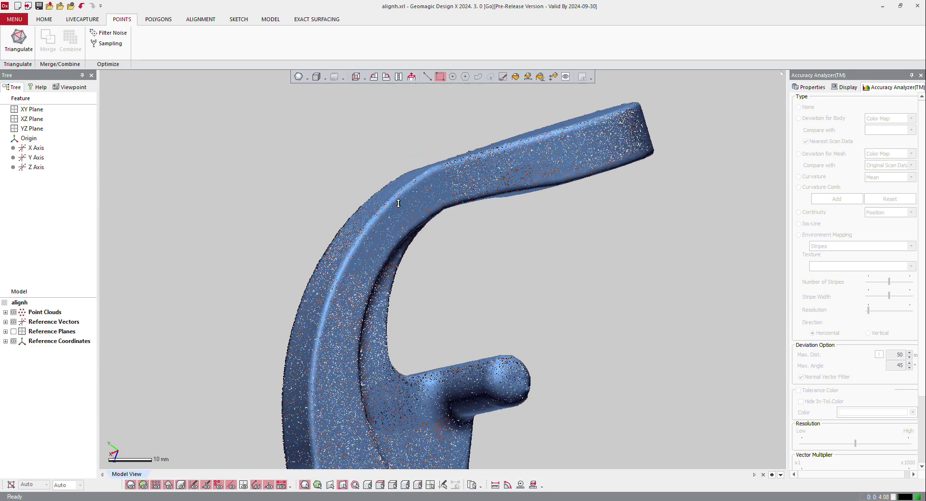
{"action": "scroll", "coordinate": [378, 235], "scroll_direction": "up", "scroll_amount": 3}
{"action": "right_click_drag", "start_coordinate": [378, 234], "coordinate": [276, 253]}
{"action": "scroll", "coordinate": [275, 253], "scroll_direction": "up", "scroll_amount": 2}
{"action": "scroll", "coordinate": [297, 264], "scroll_direction": "down", "scroll_amount": 6}
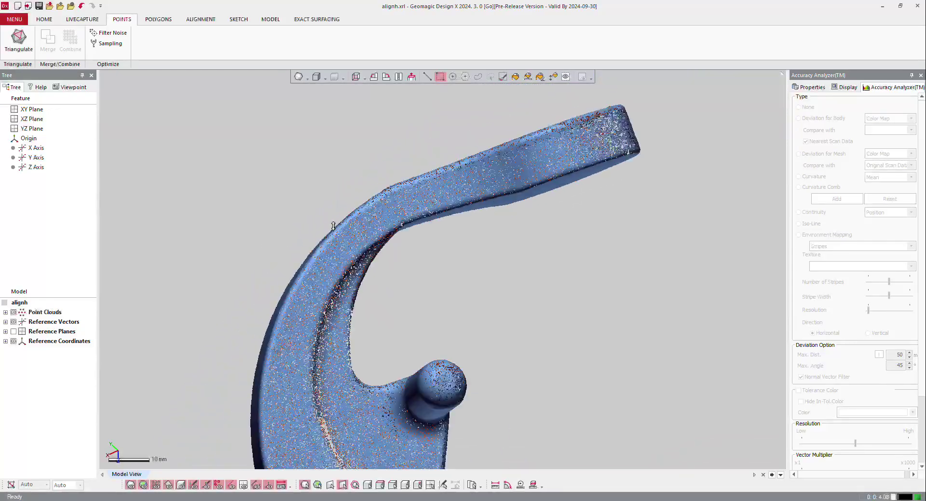
{"action": "right_click_drag", "start_coordinate": [437, 255], "coordinate": [454, 277]}
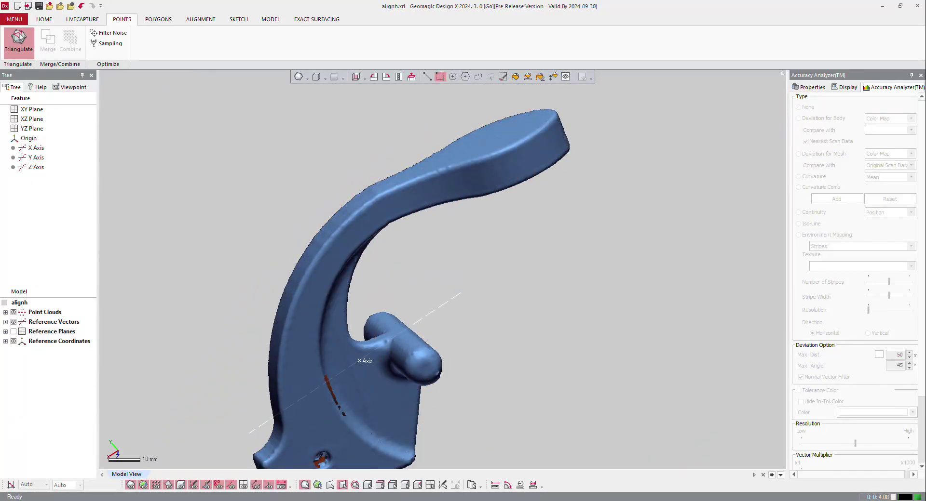
{"action": "left_click", "coordinate": [19, 41]}
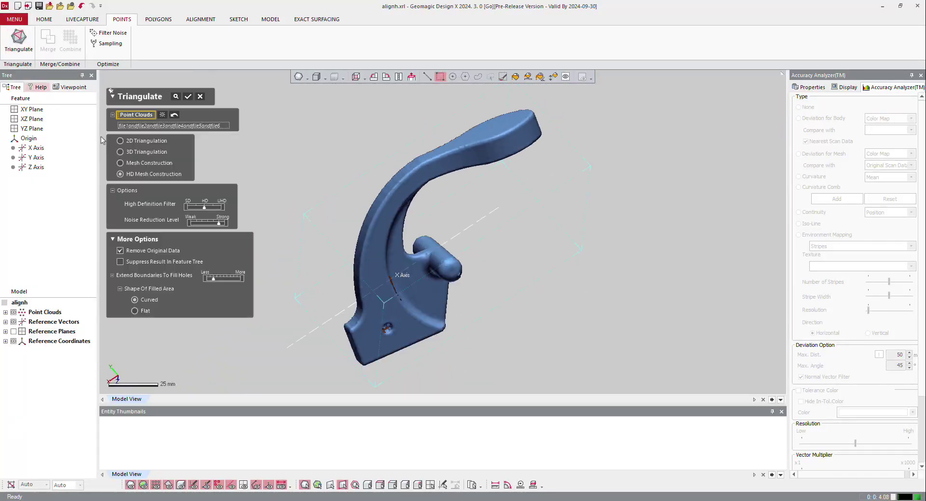
{"action": "left_click", "coordinate": [145, 164]}
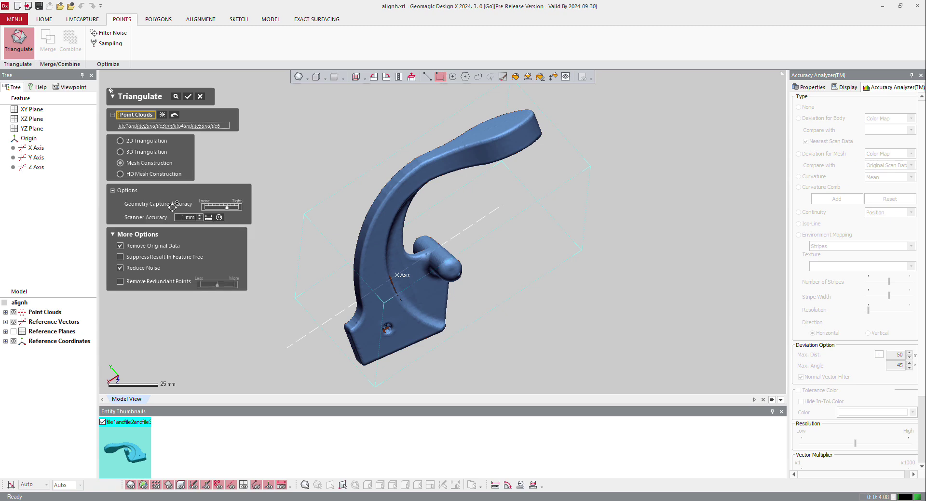
{"action": "left_click", "coordinate": [177, 218]}
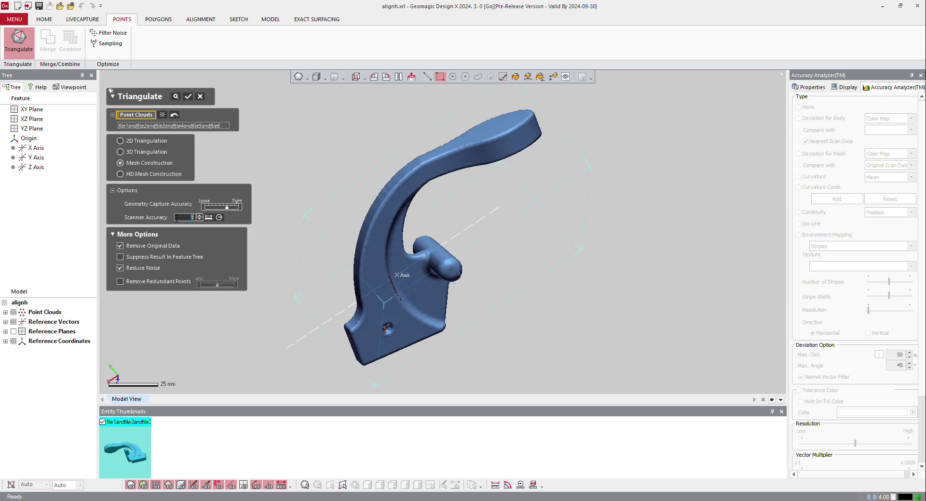
{"action": "type", "text": ".1"}
{"action": "key", "text": "Return"}
{"action": "left_click", "coordinate": [193, 217]}
{"action": "left_click", "coordinate": [188, 97]}
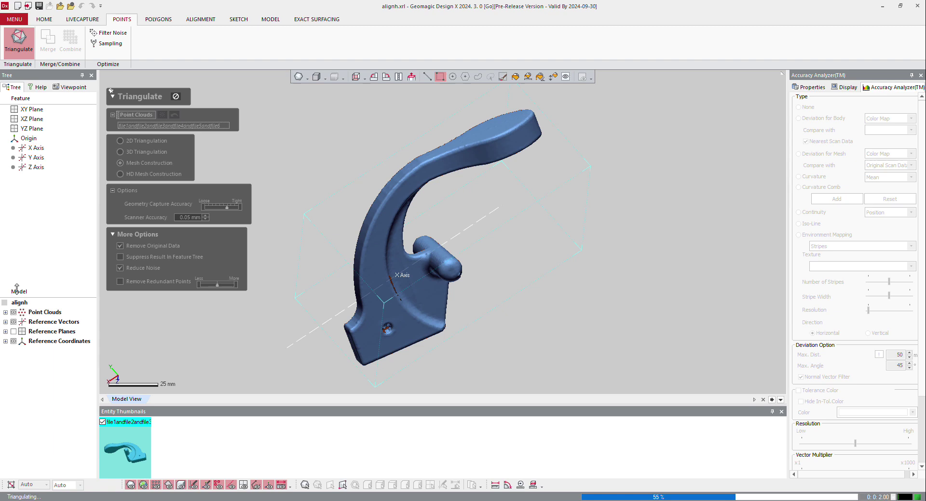
Expand the new mesh in the model tree to check its point count, face count and overall dimensions
{"action": "left_click", "coordinate": [14, 322]}
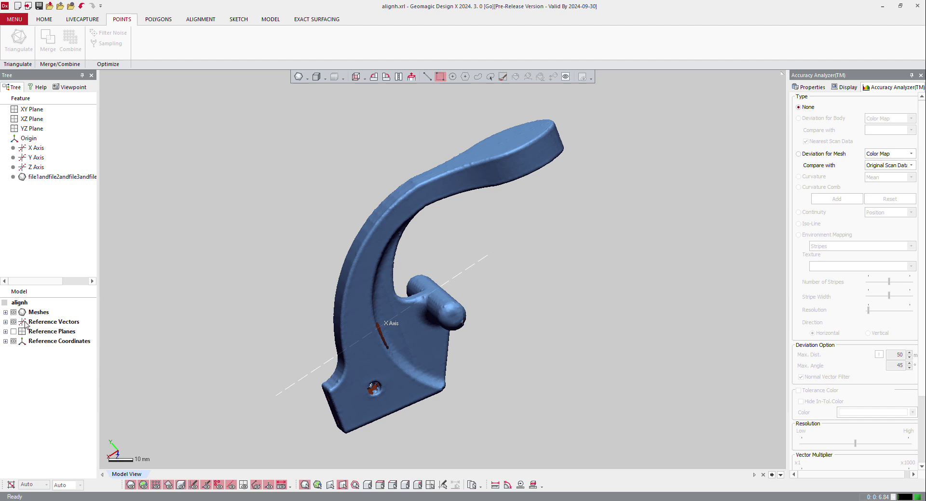
{"action": "left_click", "coordinate": [6, 313]}
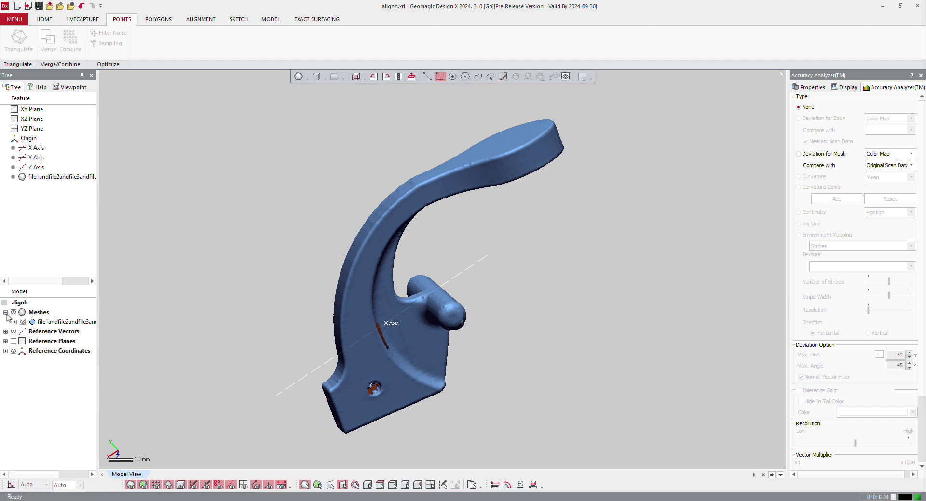
{"action": "left_click", "coordinate": [14, 322]}
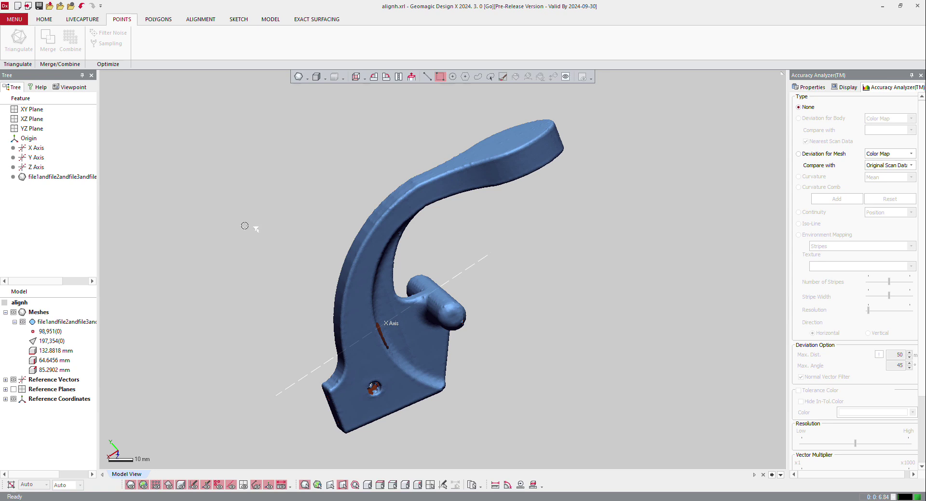
Display the mesh as shaded faces with edges and examine the triangle density on the arm and paddle
{"action": "right_click_drag", "start_coordinate": [441, 198], "coordinate": [447, 215]}
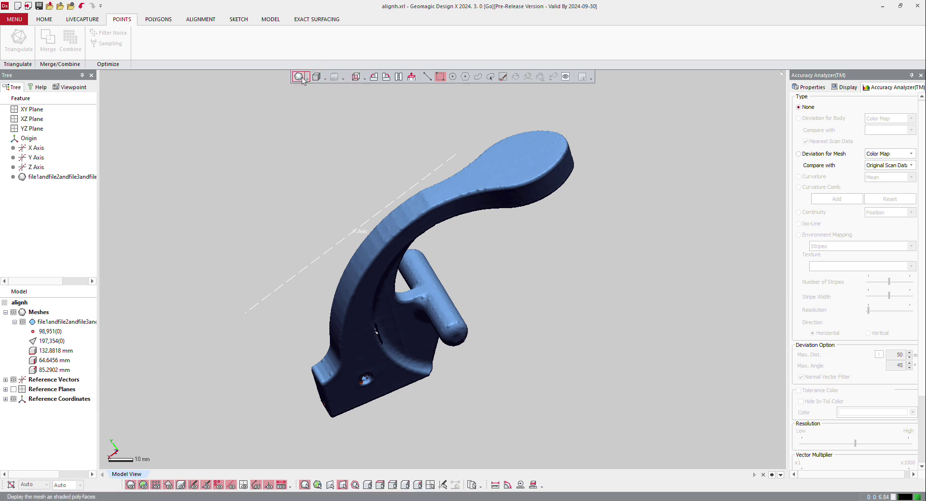
{"action": "left_click", "coordinate": [307, 78]}
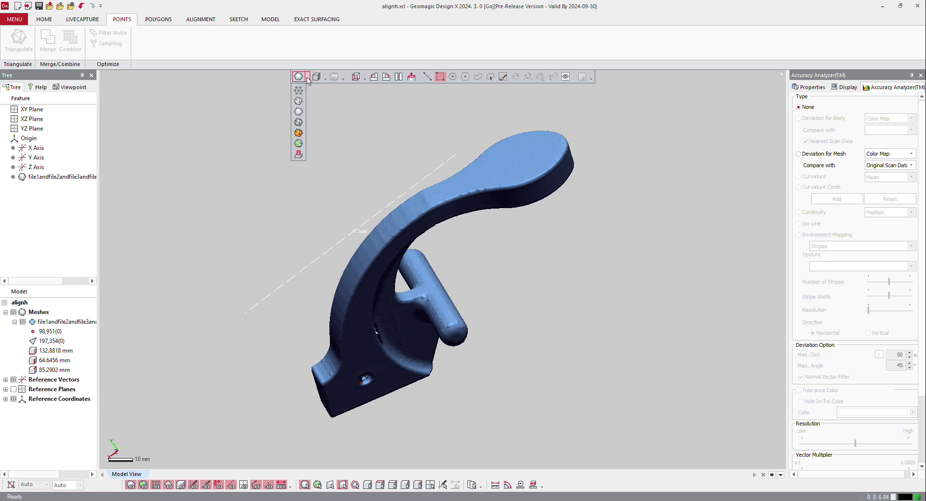
{"action": "left_click", "coordinate": [299, 124]}
{"action": "scroll", "coordinate": [460, 180], "scroll_direction": "up", "scroll_amount": 10}
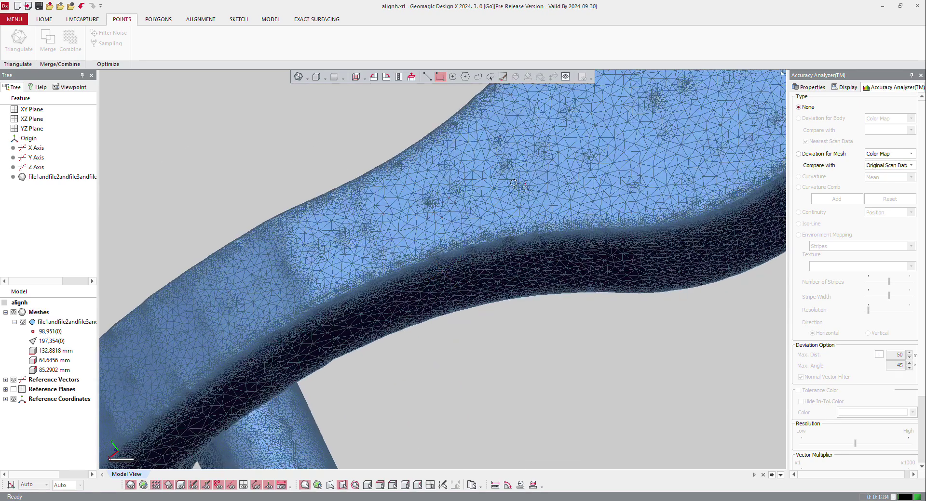
{"action": "scroll", "coordinate": [465, 170], "scroll_direction": "down", "scroll_amount": 2}
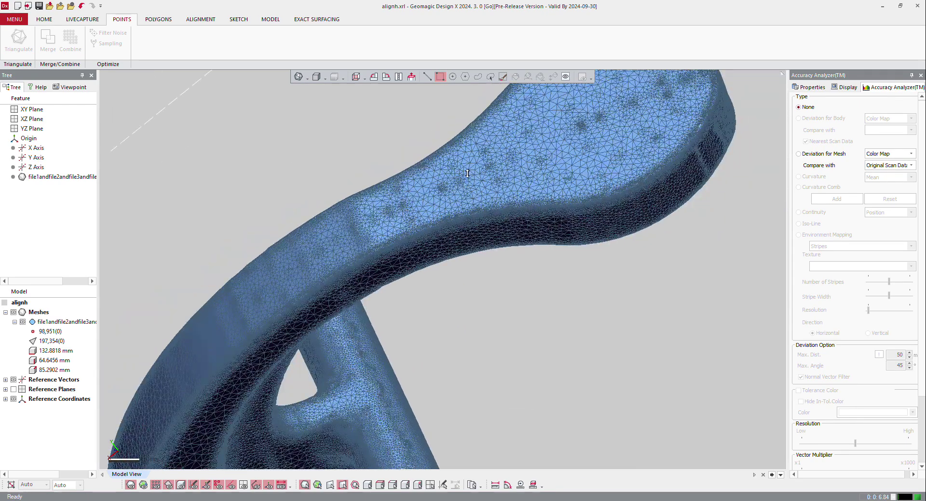
{"action": "scroll", "coordinate": [467, 174], "scroll_direction": "down", "scroll_amount": 3}
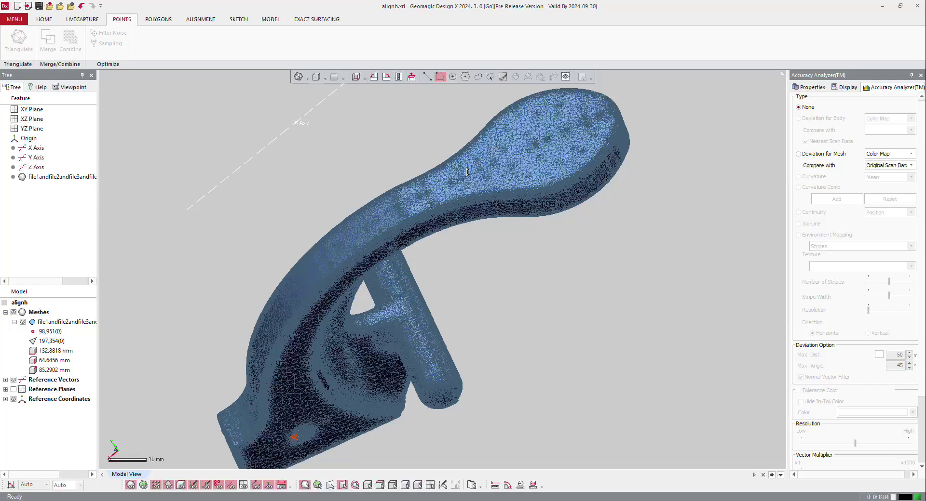
{"action": "scroll", "coordinate": [475, 176], "scroll_direction": "down", "scroll_amount": 2}
{"action": "right_click_drag", "start_coordinate": [453, 181], "coordinate": [475, 146]}
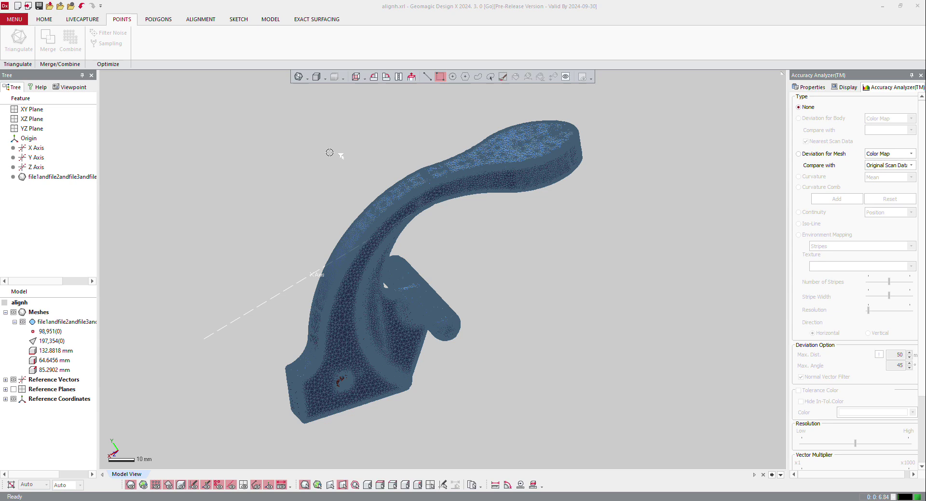
{"action": "scroll", "coordinate": [402, 255], "scroll_direction": "up", "scroll_amount": 1}
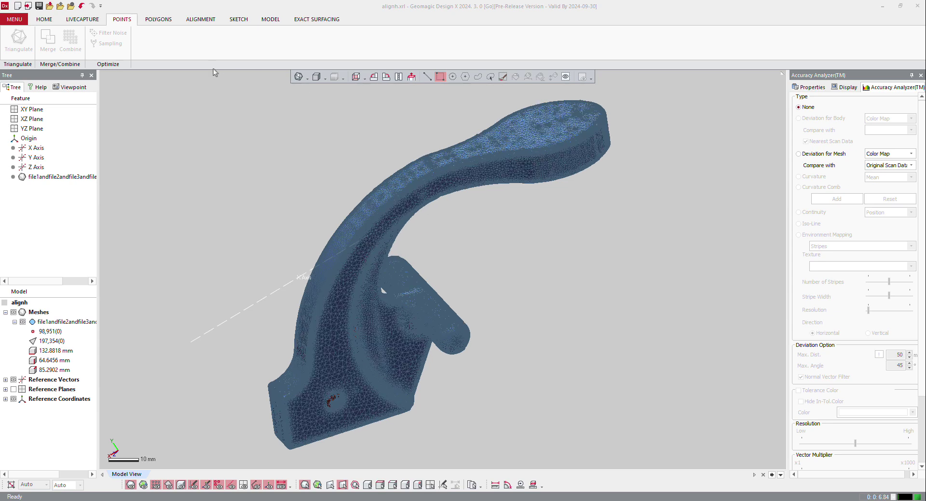
Decimate the mesh by poly-face count with a 50% reduction ratio
{"action": "left_click", "coordinate": [158, 20]}
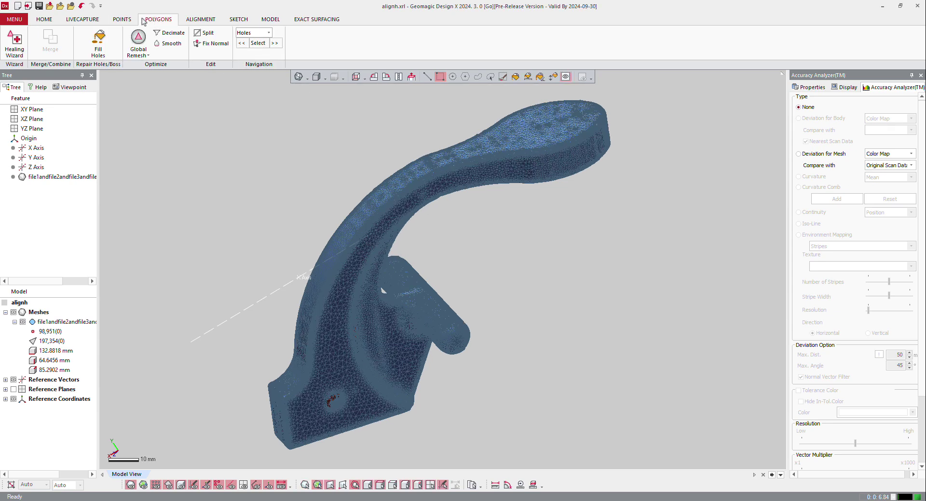
{"action": "left_click", "coordinate": [168, 33]}
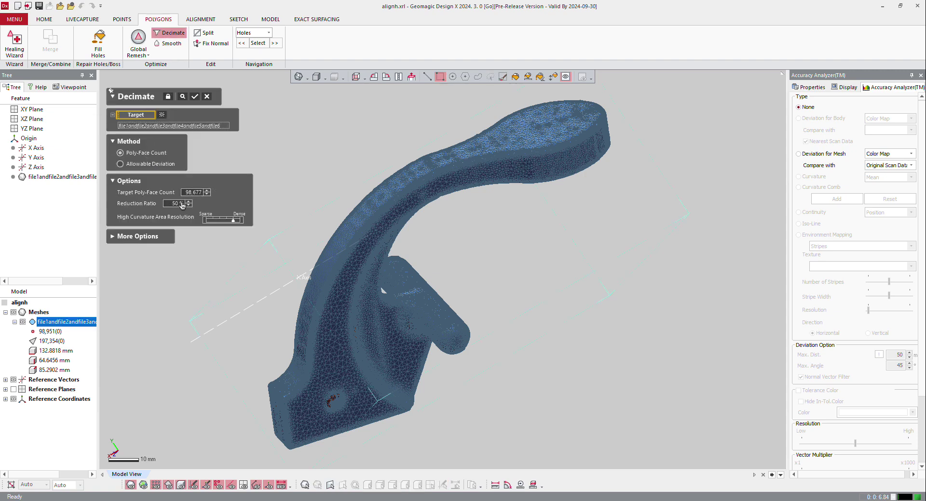
{"action": "left_click", "coordinate": [195, 98]}
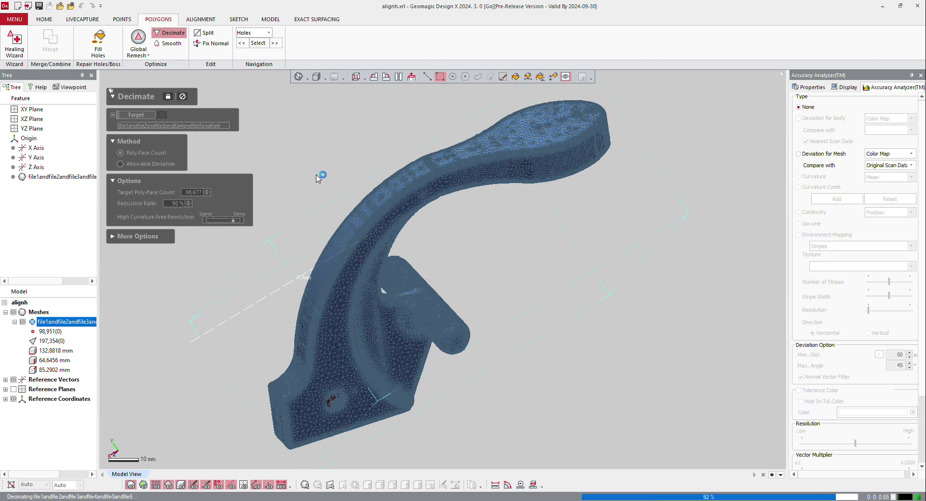
Inspect the decimated mesh's triangles along the arm and open the mesh display mode options
{"action": "right_click_drag", "start_coordinate": [404, 207], "coordinate": [420, 192]}
{"action": "scroll", "coordinate": [420, 192], "scroll_direction": "up", "scroll_amount": 5}
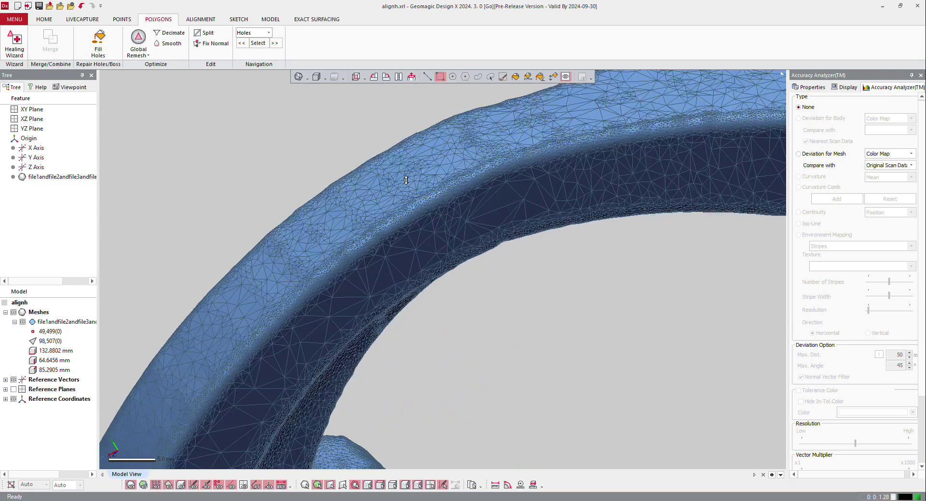
{"action": "scroll", "coordinate": [405, 209], "scroll_direction": "down", "scroll_amount": 4}
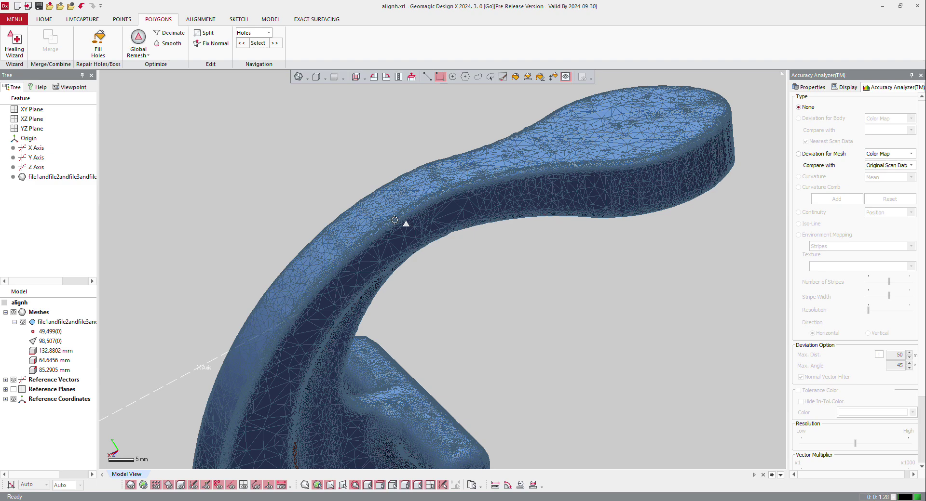
{"action": "scroll", "coordinate": [440, 187], "scroll_direction": "down", "scroll_amount": 3}
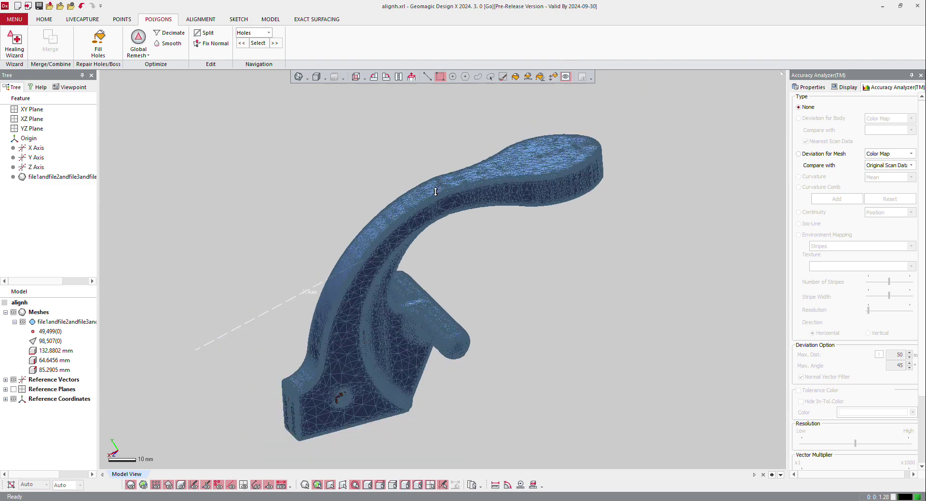
{"action": "left_click", "coordinate": [300, 77]}
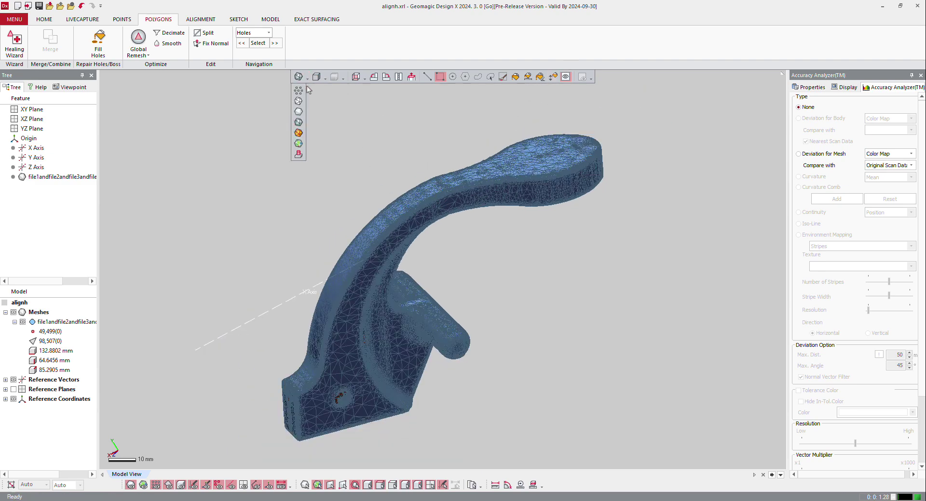